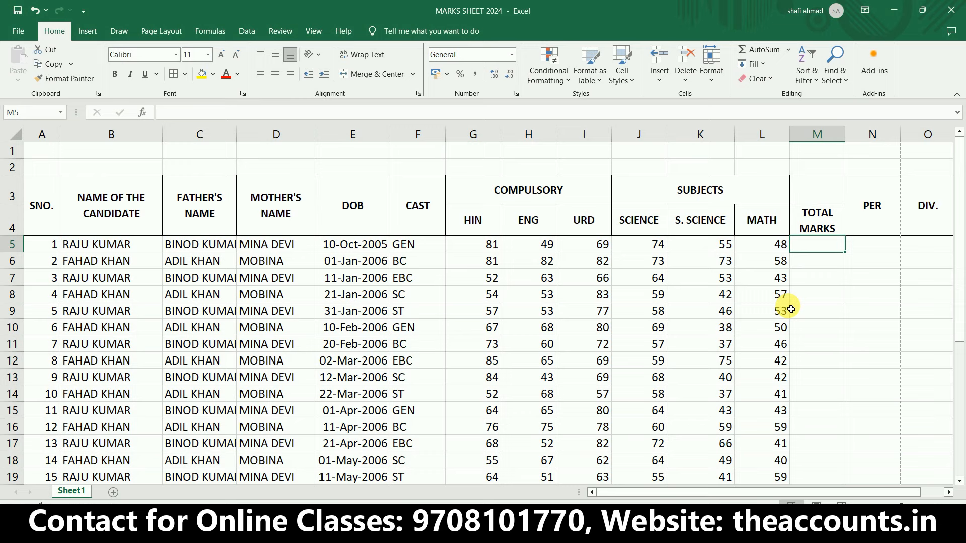
Calculate the first student's total marks in M5 with the formula =SUM(G5:L5).
{"action": "type", "text": "SUM"}
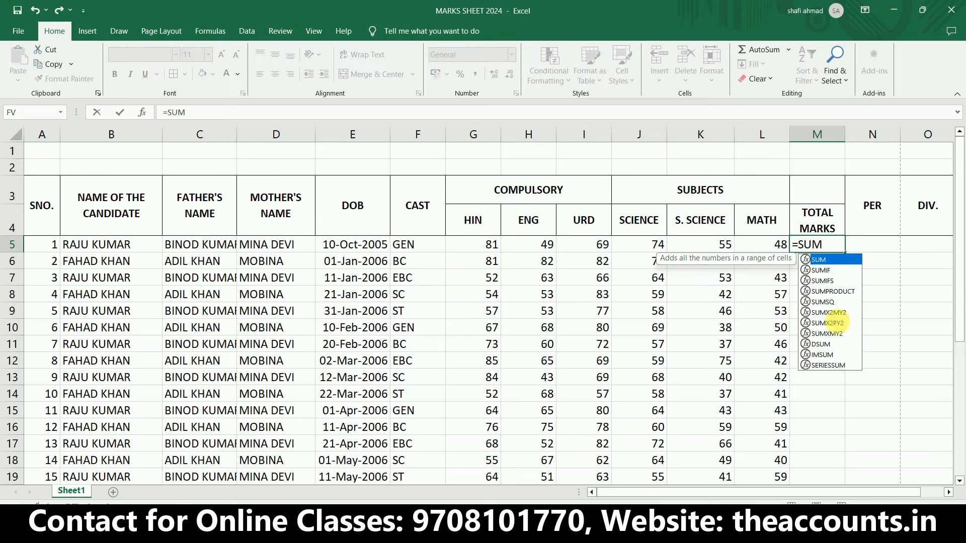
{"action": "double_click", "coordinate": [824, 260]}
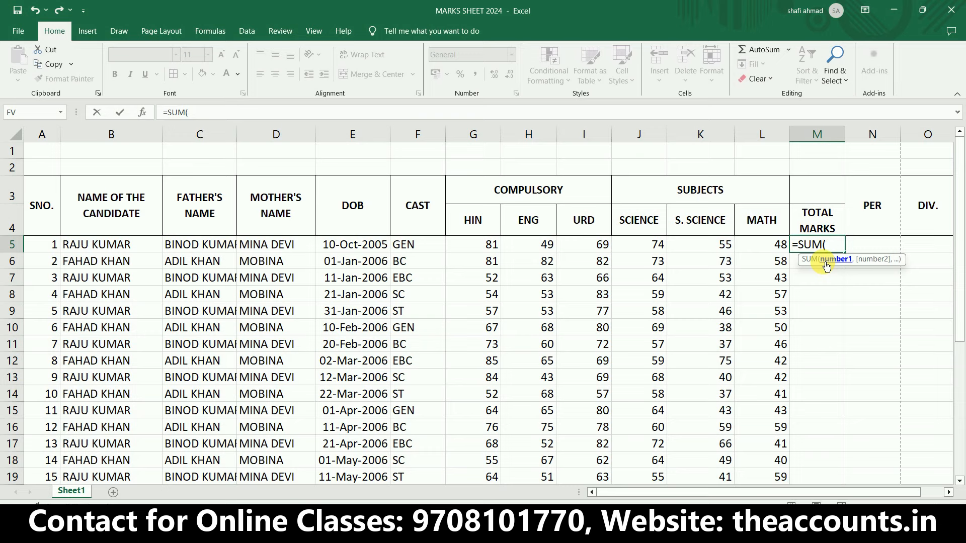
{"action": "left_click_drag", "start_coordinate": [493, 245], "coordinate": [754, 249]}
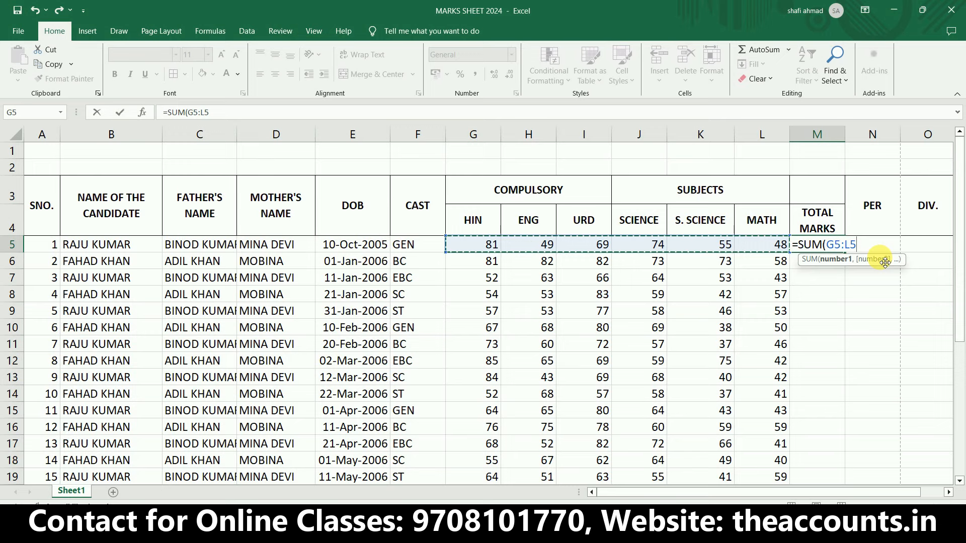
{"action": "key", "text": "Return"}
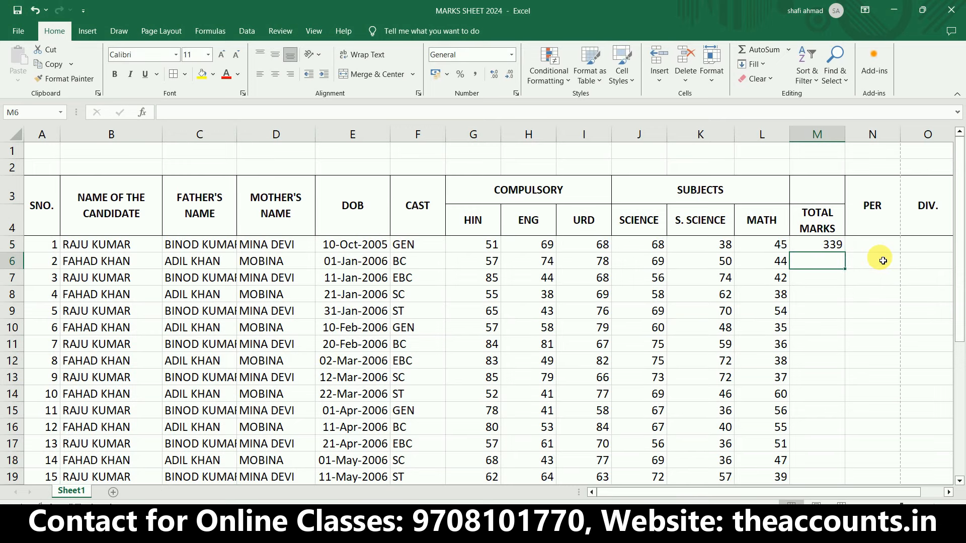
Copy all subject marks from G5 to L33, from HIN through MATH.
{"action": "left_click", "coordinate": [490, 312]}
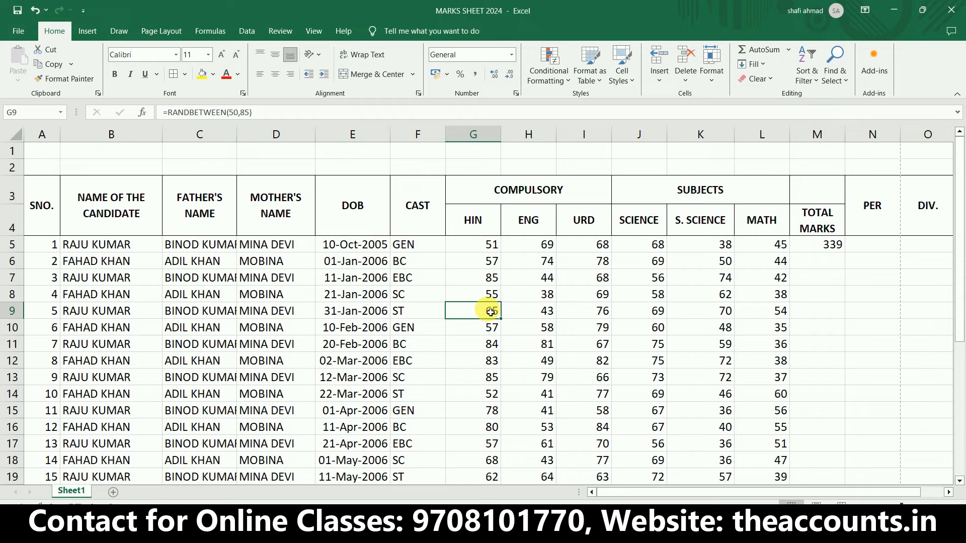
{"action": "left_click", "coordinate": [481, 251]}
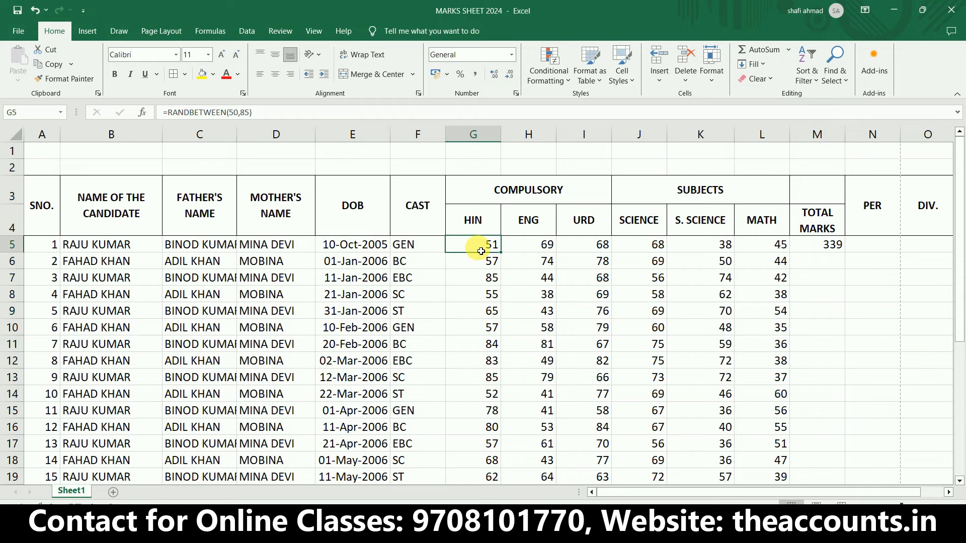
{"action": "key", "text": "shift+Right"}
{"action": "key", "text": "shift+Right"}
{"action": "key", "text": "shift+Right"}
{"action": "key", "text": "shift+Right"}
{"action": "key", "text": "shift+Right"}
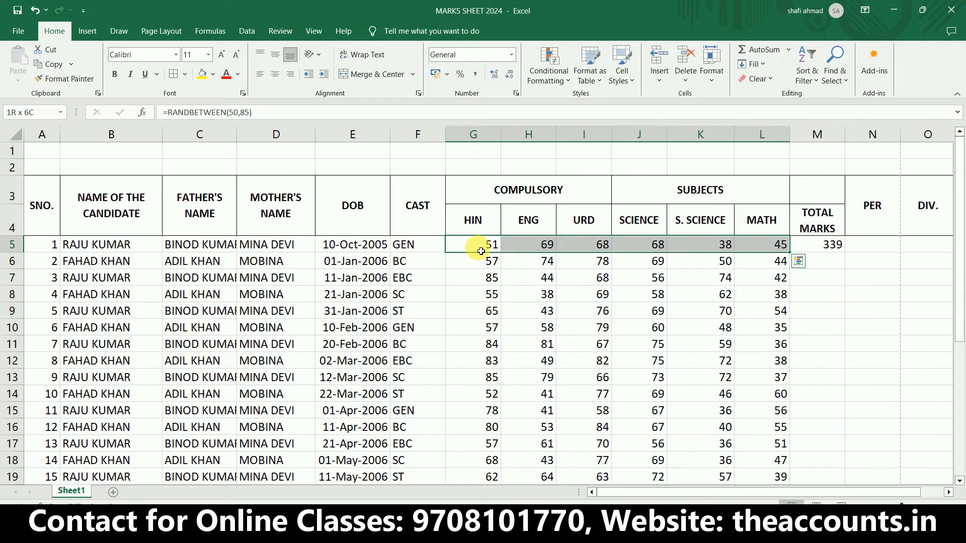
{"action": "key", "text": "ctrl+shift+Down"}
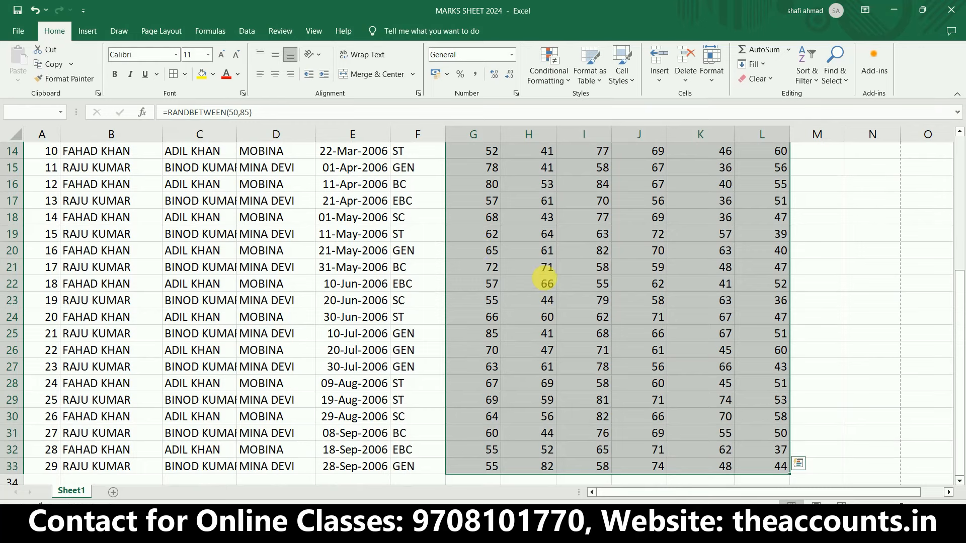
{"action": "key", "text": "ctrl+c"}
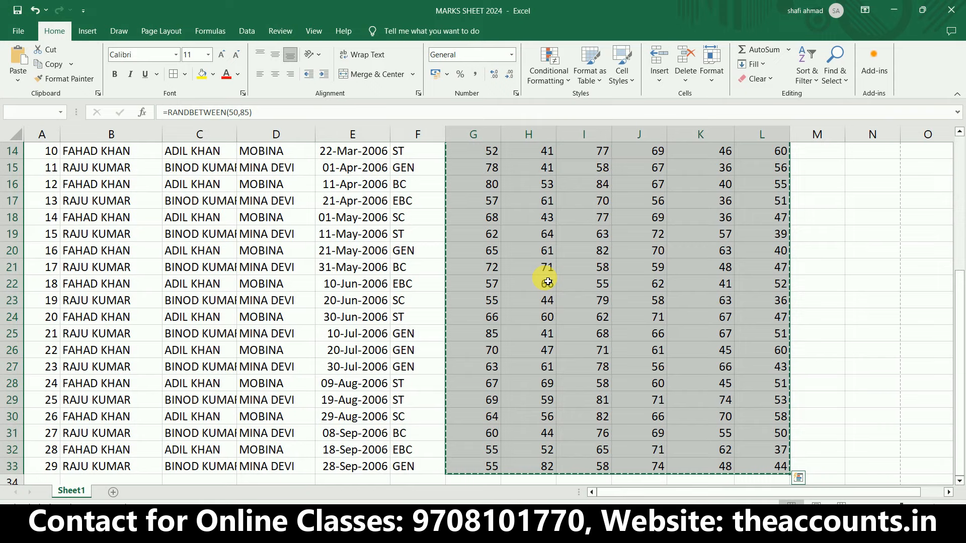
Paste the copied marks back at G5 as values only, replacing the RANDBETWEEN formulas, and end copy mode.
{"action": "key", "text": "Left"}
{"action": "key", "text": "Up"}
{"action": "key", "text": "Up"}
{"action": "key", "text": "Up"}
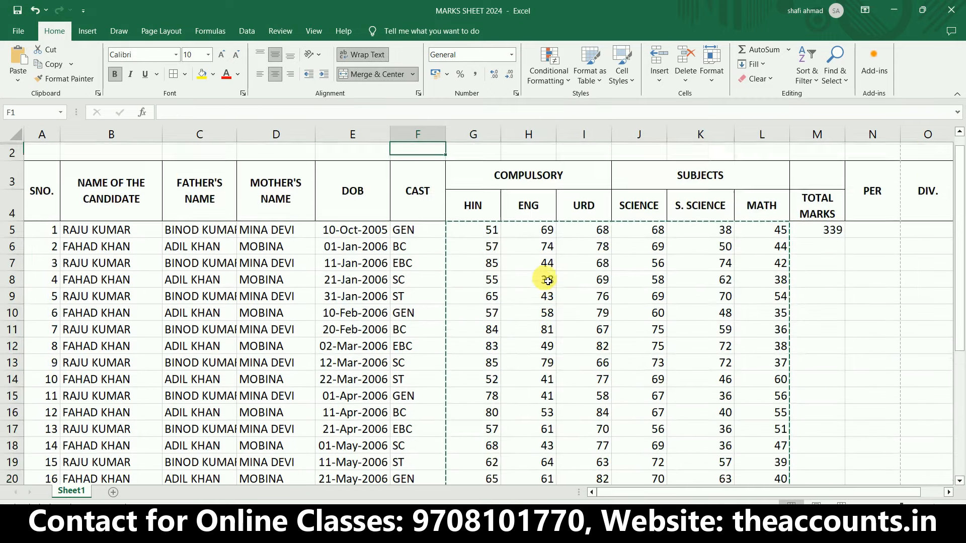
{"action": "key", "text": "Down"}
{"action": "key", "text": "Down"}
{"action": "key", "text": "Down"}
{"action": "key", "text": "Right"}
{"action": "right_click", "coordinate": [486, 245]}
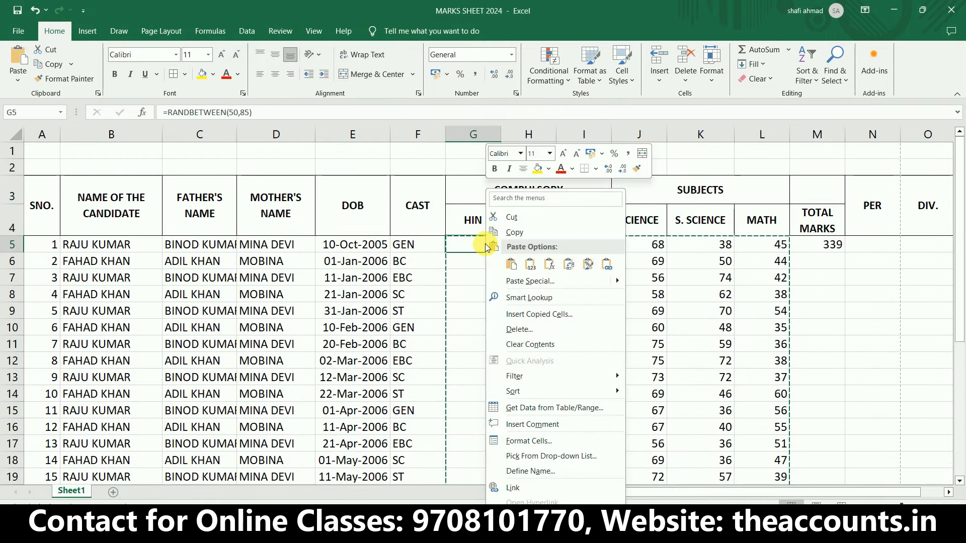
{"action": "left_click", "coordinate": [517, 283]}
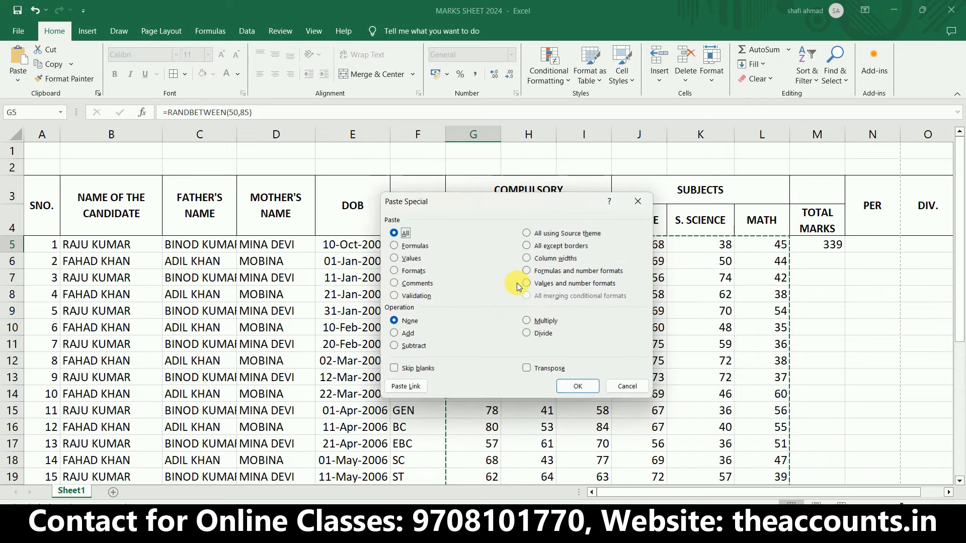
{"action": "left_click", "coordinate": [410, 257]}
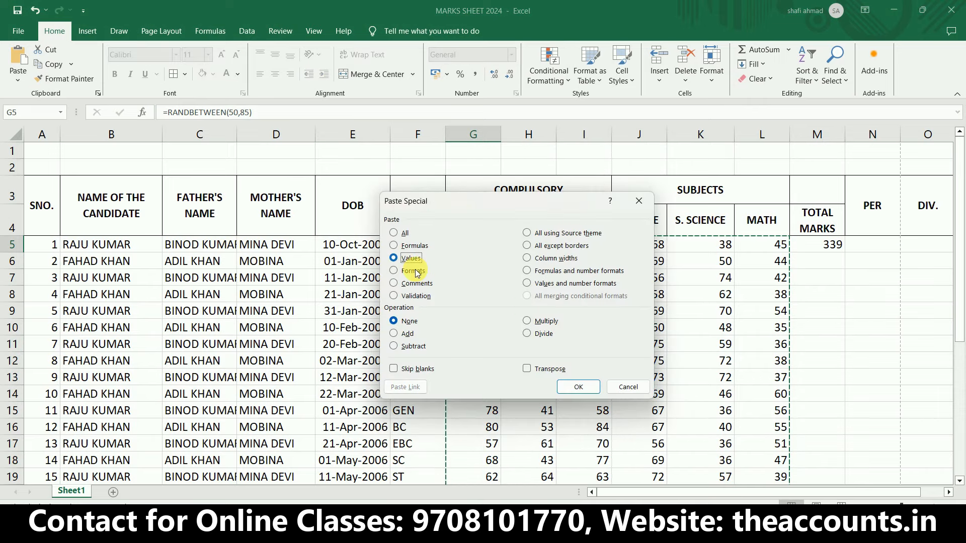
{"action": "left_click", "coordinate": [577, 386]}
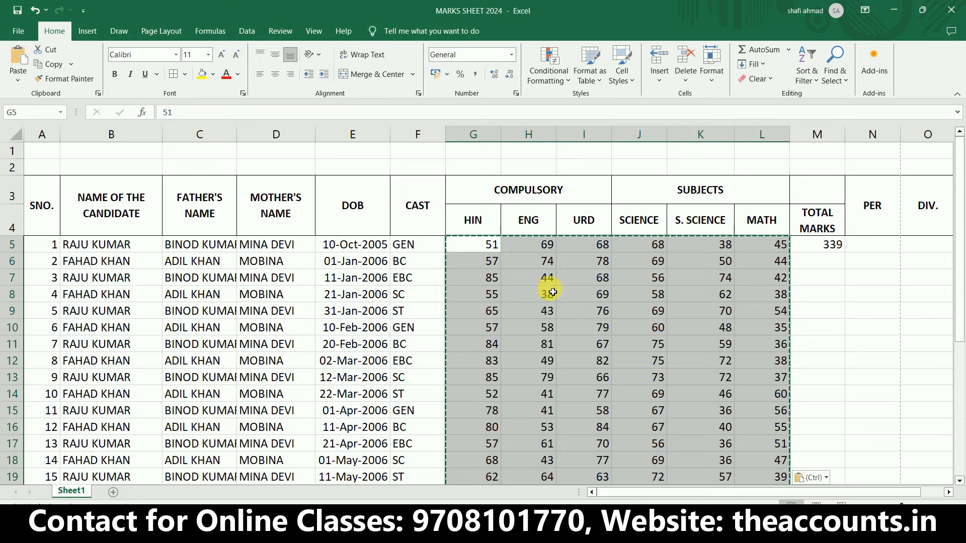
{"action": "left_click", "coordinate": [548, 291]}
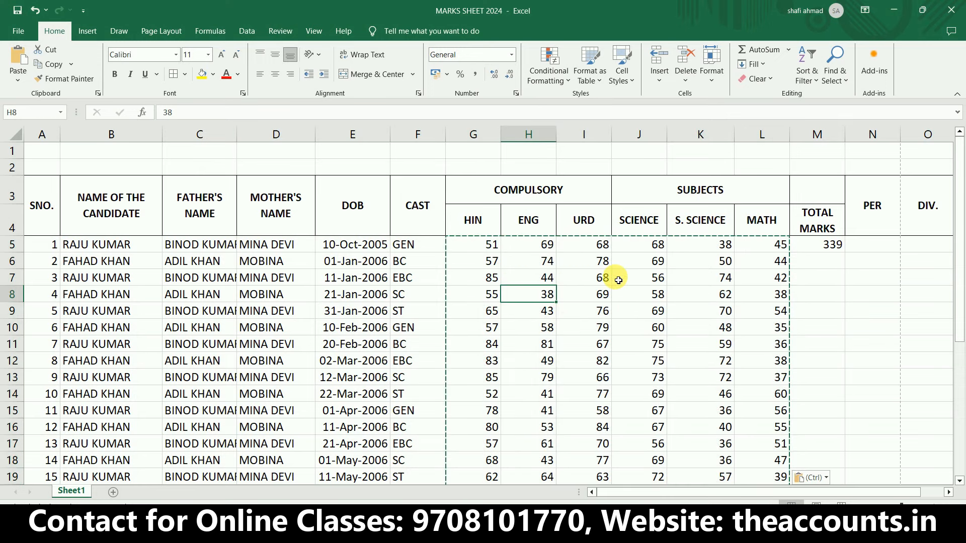
{"action": "key", "text": "Escape"}
Fill the total marks formula from M5 down to M33.
{"action": "left_click", "coordinate": [803, 245]}
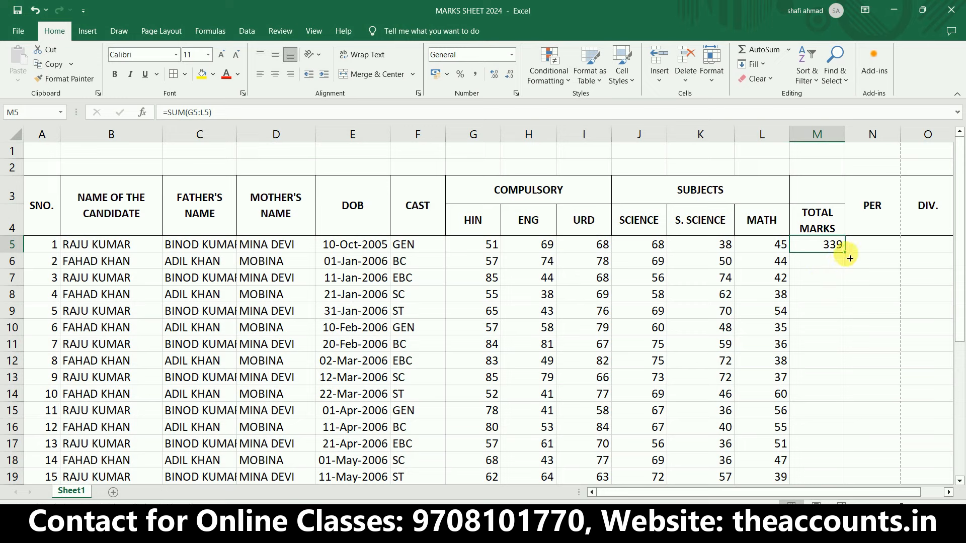
{"action": "mouse_move", "coordinate": [849, 259]}
{"action": "left_mouse_down"}
{"action": "mouse_move", "coordinate": [842, 457]}
{"action": "mouse_move", "coordinate": [817, 480]}
{"action": "mouse_move", "coordinate": [824, 500]}
{"action": "mouse_move", "coordinate": [834, 431]}
{"action": "mouse_move", "coordinate": [840, 444]}
{"action": "left_mouse_up"}
{"action": "left_click", "coordinate": [832, 416]}
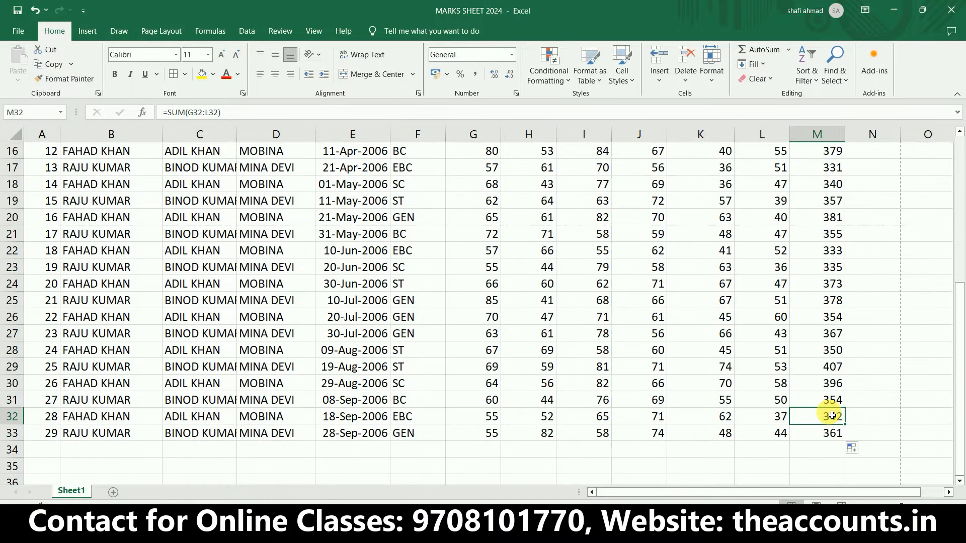
Review the compulsory subject columns HIN, ENG and URD alongside the first student's marks and the empty PER column.
{"action": "key", "text": "ctrl+Up"}
{"action": "key", "text": "Right"}
{"action": "key", "text": "Right"}
{"action": "key", "text": "Right"}
{"action": "key", "text": "Right"}
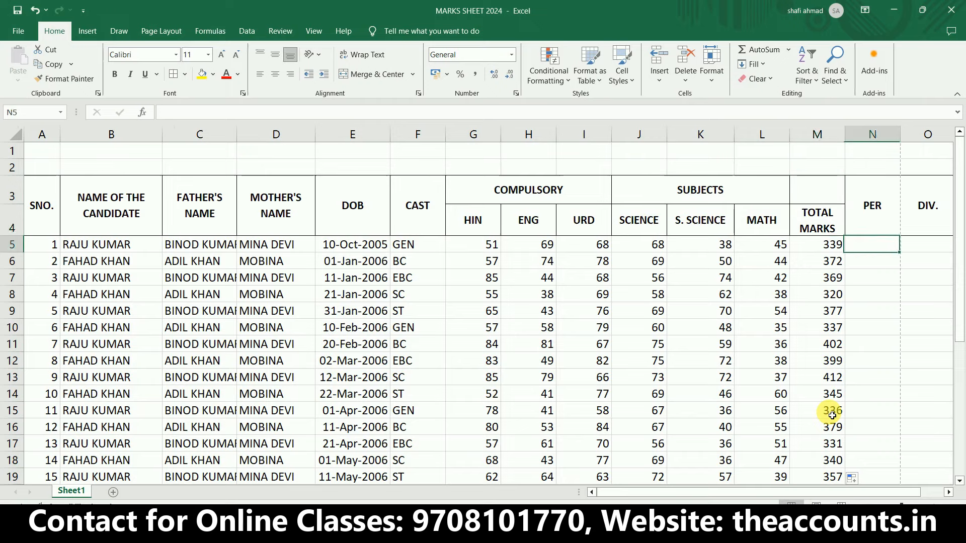
{"action": "key", "text": "Left"}
{"action": "key", "text": "Left"}
{"action": "key", "text": "Left"}
{"action": "key", "text": "Left"}
{"action": "key", "text": "Right"}
{"action": "key", "text": "Left"}
{"action": "key", "text": "Left"}
{"action": "key", "text": "Left"}
{"action": "key", "text": "Left"}
{"action": "key", "text": "Left"}
{"action": "key", "text": "Left"}
{"action": "key", "text": "Left"}
{"action": "key", "text": "Right"}
{"action": "key", "text": "Left"}
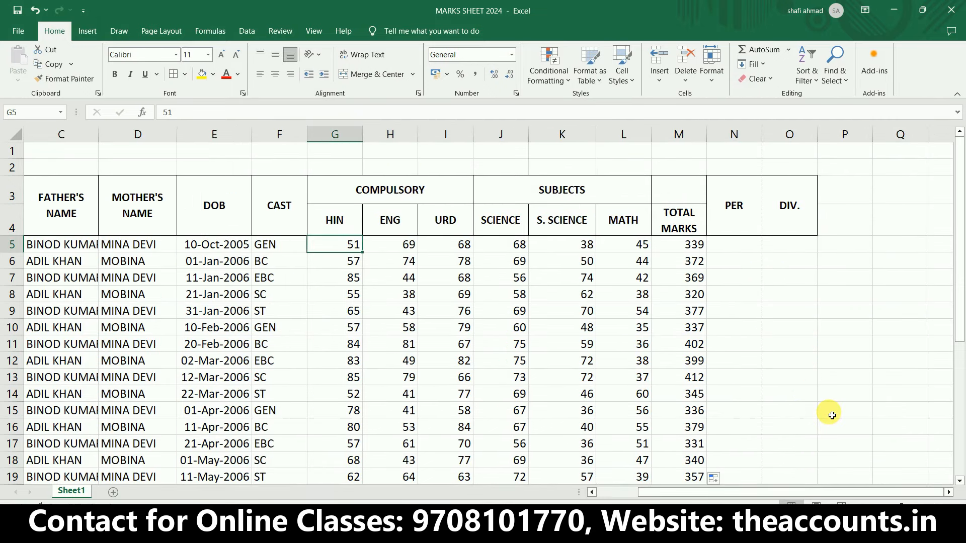
{"action": "key", "text": "Up"}
{"action": "key", "text": "Up"}
{"action": "key", "text": "Right"}
{"action": "key", "text": "Down"}
{"action": "key", "text": "Down"}
{"action": "key", "text": "Left"}
{"action": "key", "text": "Left"}
{"action": "key", "text": "Left"}
{"action": "key", "text": "Up"}
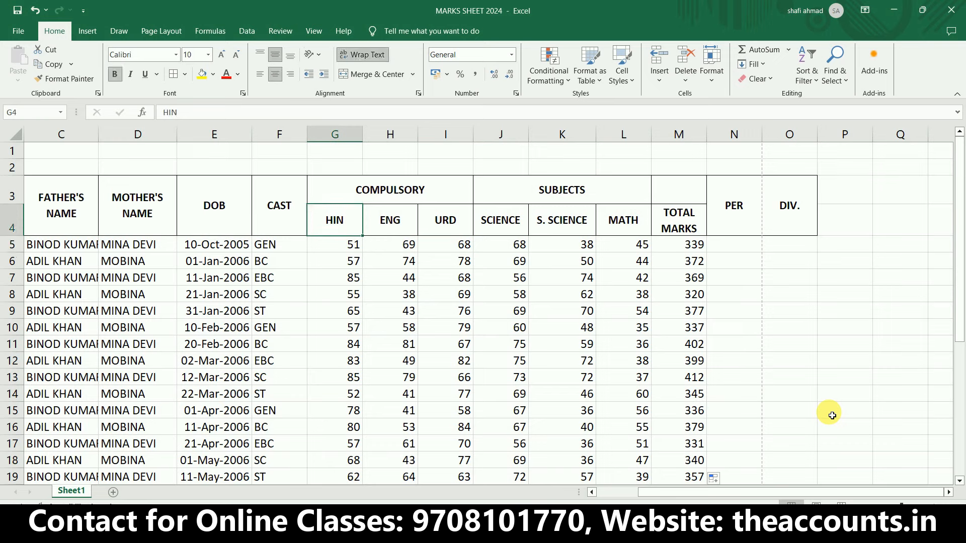
{"action": "key", "text": "Right"}
{"action": "key", "text": "Right"}
{"action": "key", "text": "Left"}
{"action": "key", "text": "Left"}
{"action": "key", "text": "Down"}
{"action": "key", "text": "Right"}
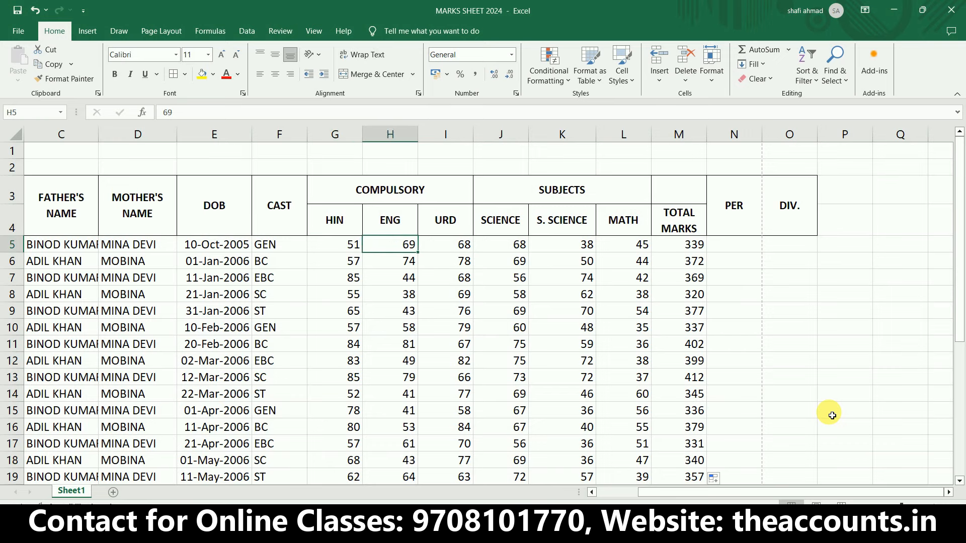
{"action": "key", "text": "Right"}
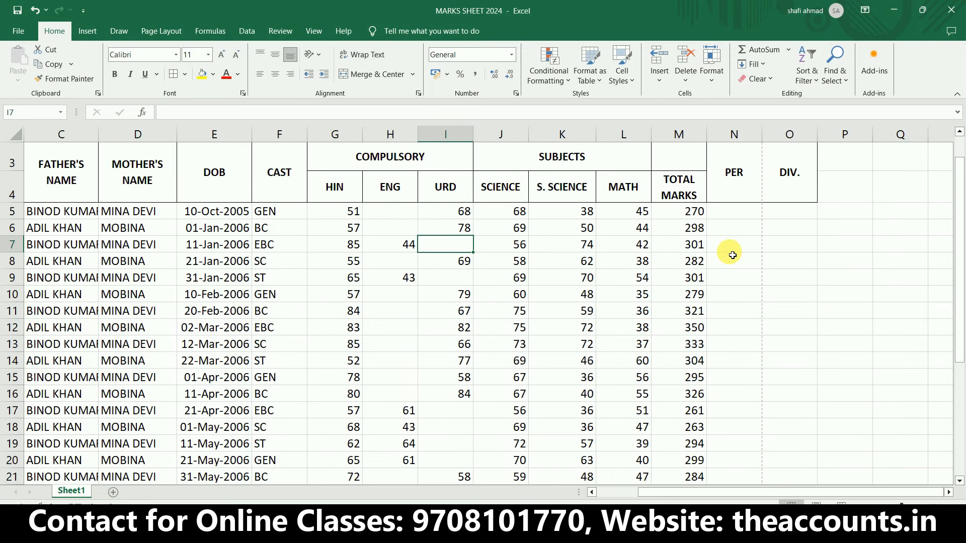
Calculate the first student's percentage in N5 with the formula =(M5*100)/500.
{"action": "left_click", "coordinate": [735, 218]}
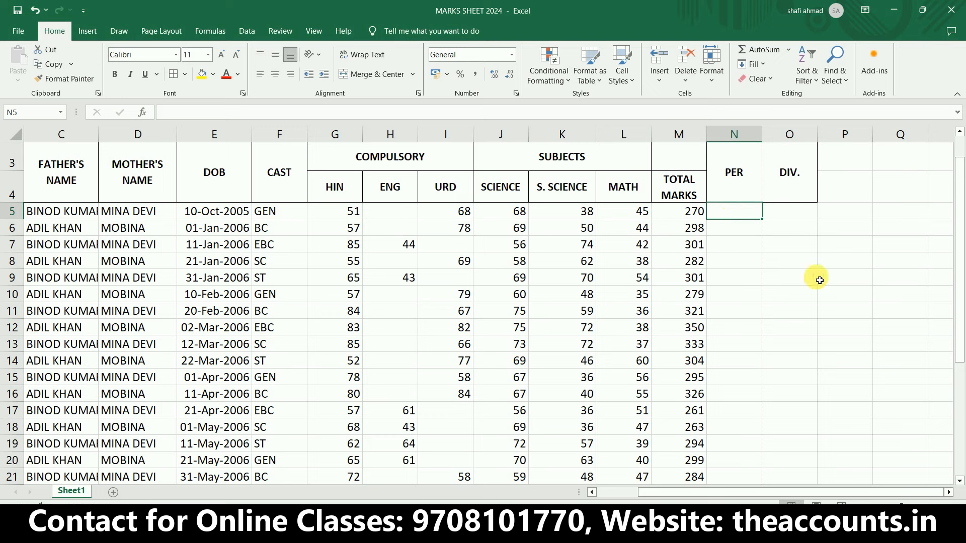
{"action": "left_click", "coordinate": [699, 218]}
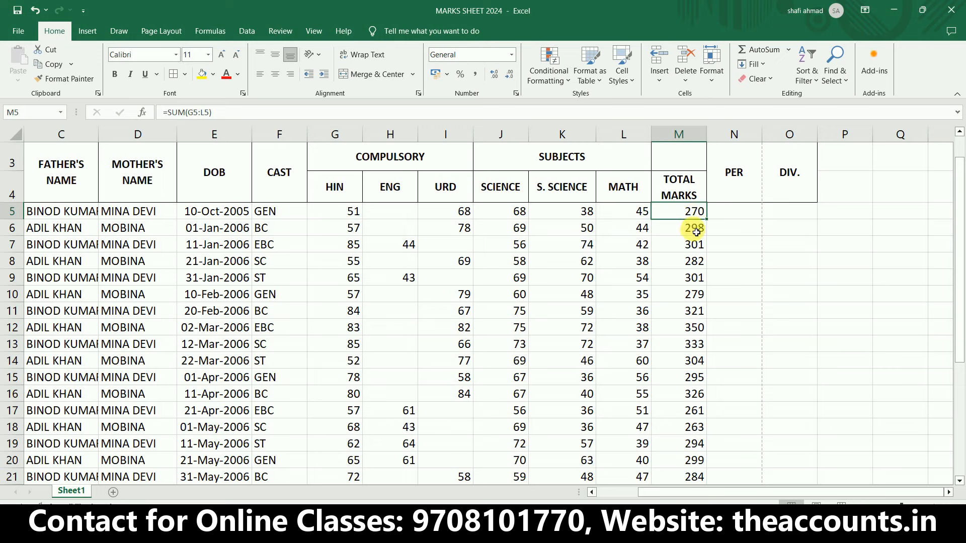
{"action": "key", "text": "Right"}
{"action": "type", "text": "="}
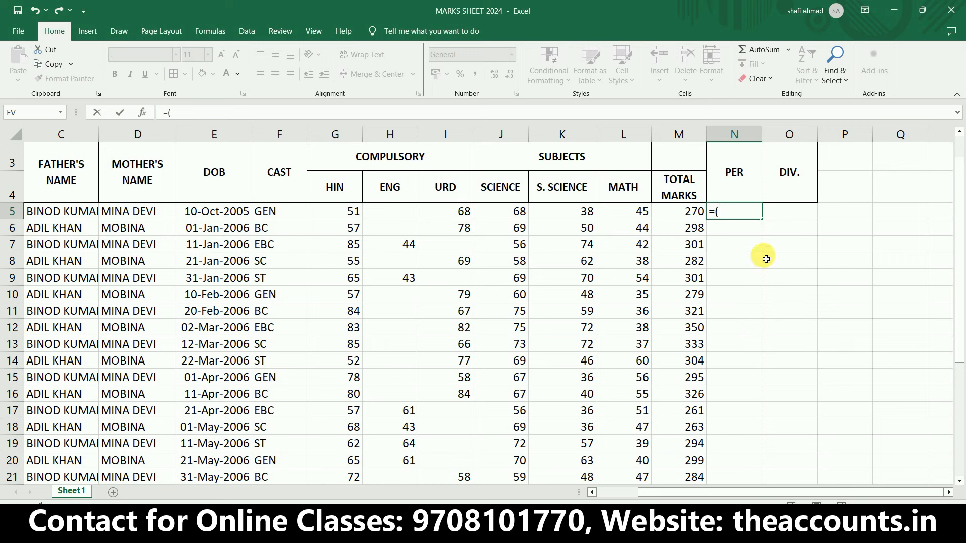
{"action": "left_click", "coordinate": [680, 216]}
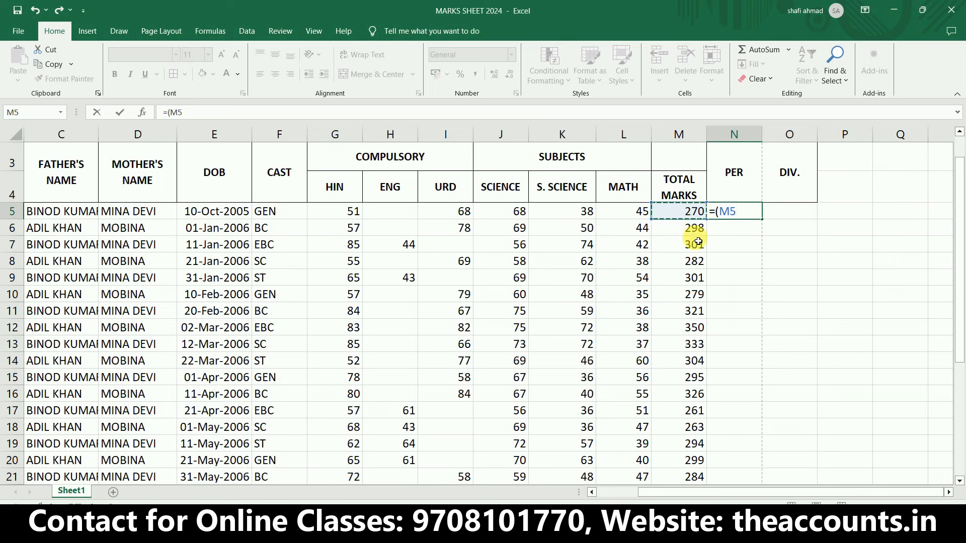
{"action": "type", "text": "*"}
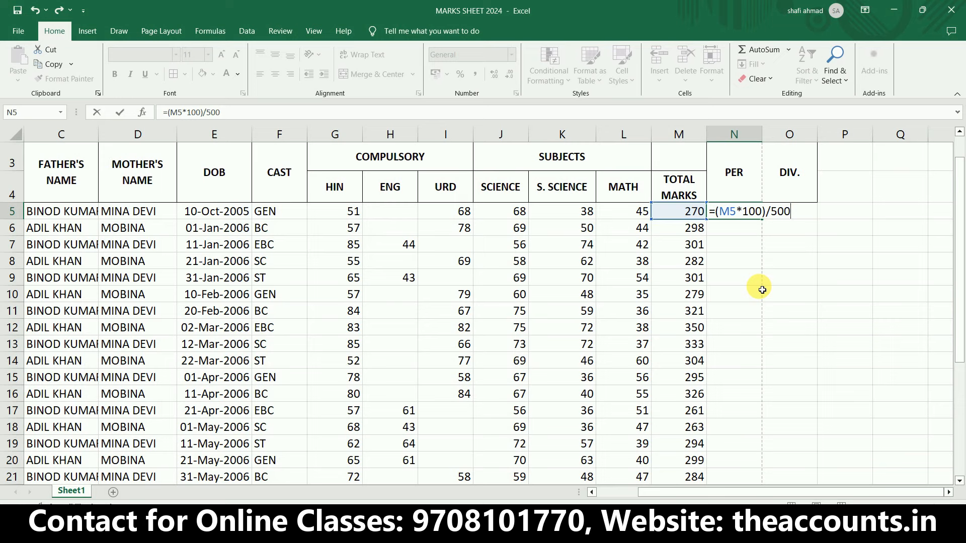
{"action": "key", "text": "Return"}
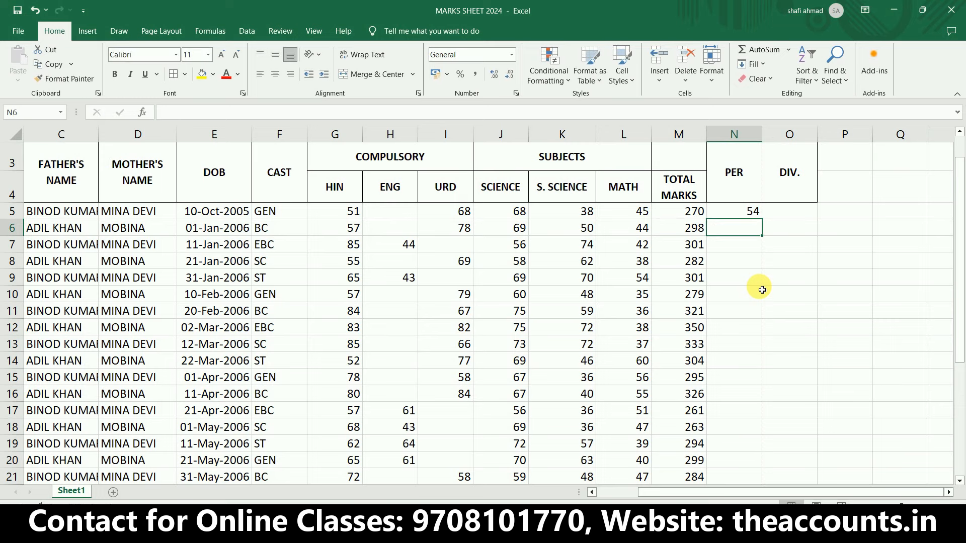
Show the percentage in N5 with two decimal places and fill its formula down to N33.
{"action": "left_click", "coordinate": [759, 218]}
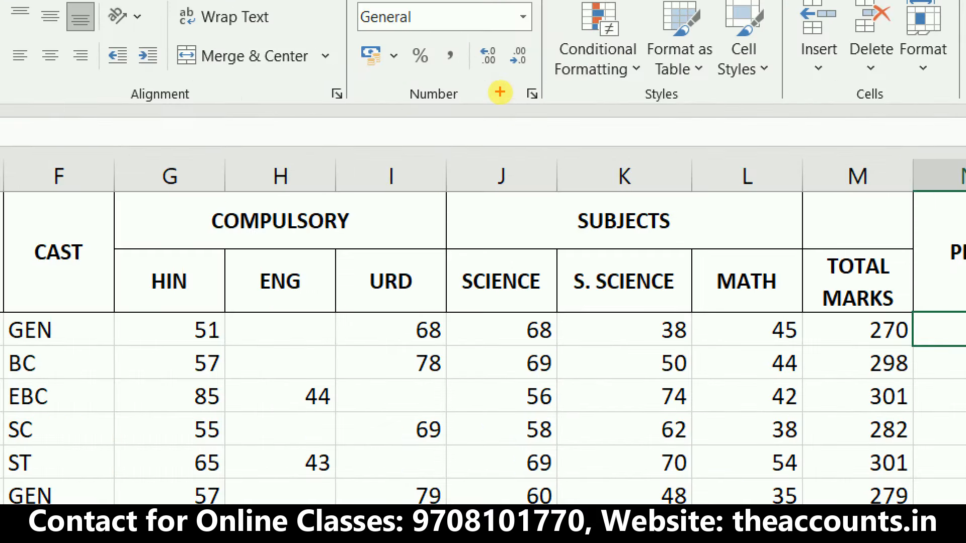
{"action": "mouse_move", "coordinate": [500, 92]}
{"action": "left_mouse_down"}
{"action": "mouse_move", "coordinate": [482, 8]}
{"action": "mouse_move", "coordinate": [471, 108]}
{"action": "mouse_move", "coordinate": [508, 94]}
{"action": "left_mouse_up"}
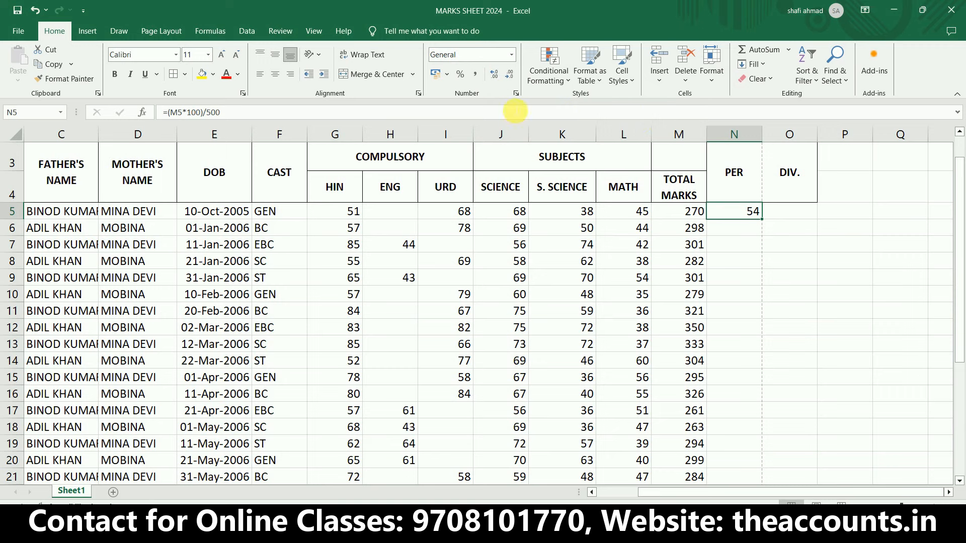
{"action": "left_click", "coordinate": [496, 77]}
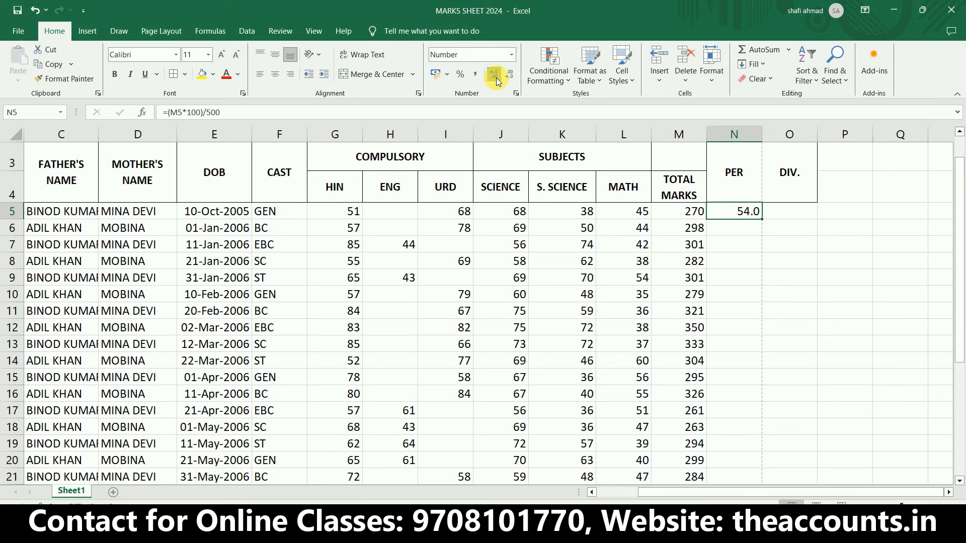
{"action": "left_click", "coordinate": [495, 77]}
{"action": "left_click", "coordinate": [745, 227]}
{"action": "left_click", "coordinate": [749, 216]}
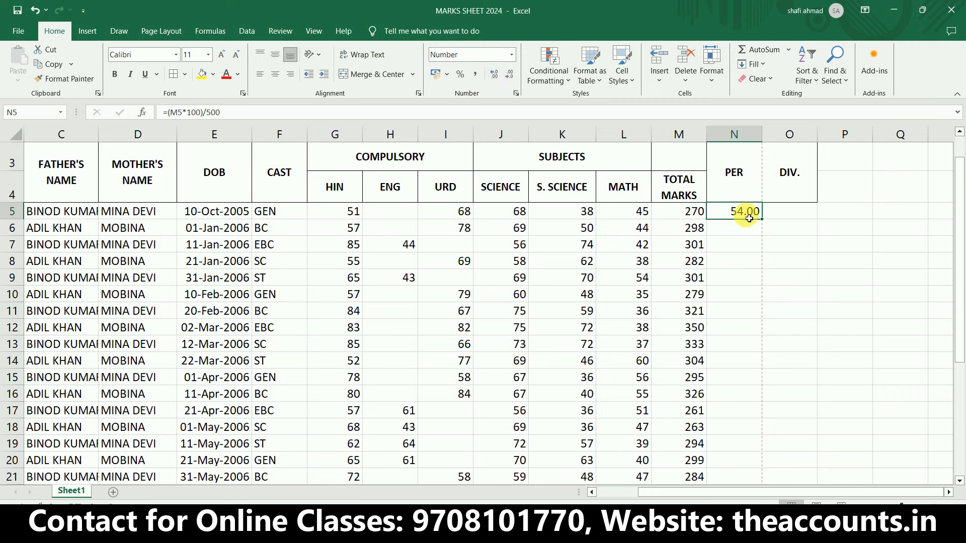
{"action": "left_click_drag", "start_coordinate": [765, 224], "coordinate": [748, 442]}
{"action": "left_click", "coordinate": [748, 436]}
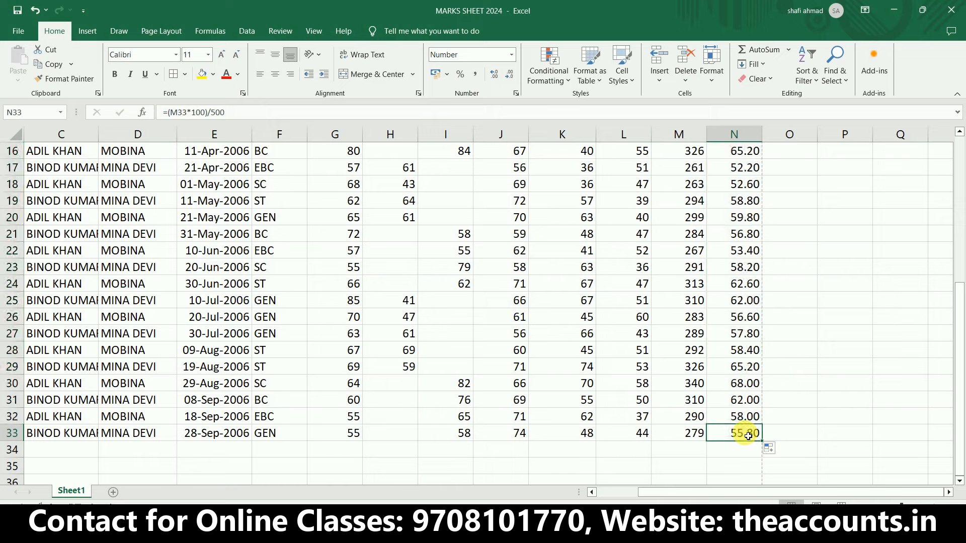
Clear the percentages in N6:N33, keeping only the first student's formula in N5.
{"action": "key", "text": "ctrl+Up"}
{"action": "key", "text": "Down"}
{"action": "scroll", "coordinate": [748, 436], "scroll_direction": "up", "scroll_amount": 1}
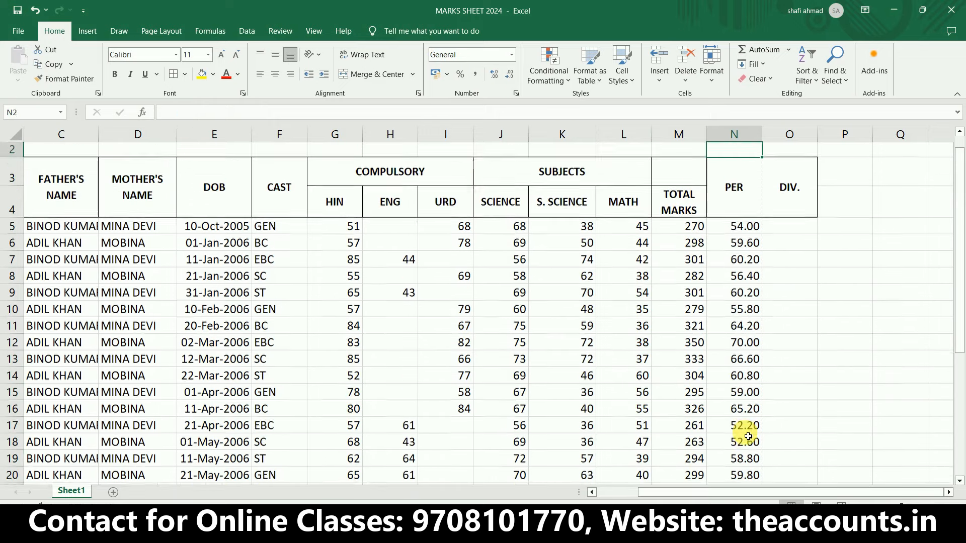
{"action": "key", "text": "ctrl+shift+Down"}
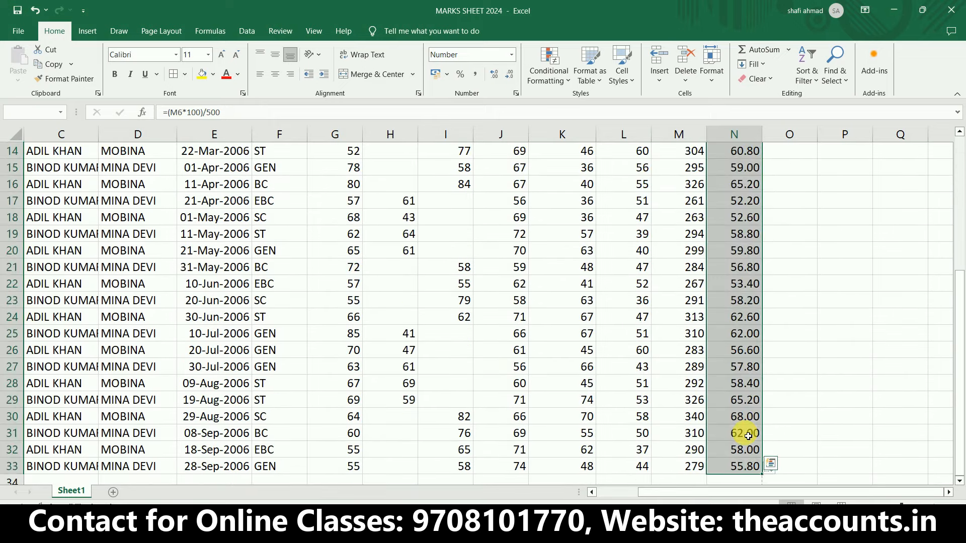
{"action": "key", "text": "Delete"}
{"action": "scroll", "coordinate": [748, 436], "scroll_direction": "up", "scroll_amount": 4}
{"action": "scroll", "coordinate": [748, 436], "scroll_direction": "up", "scroll_amount": 1}
Select N5:N33 and fill the percentage formula from N5 down through the whole range.
{"action": "key", "text": "Up"}
{"action": "key", "text": "shift+Down"}
{"action": "key", "text": "shift+Down"}
{"action": "key", "text": "shift+Down"}
{"action": "key", "text": "shift+Down"}
{"action": "key", "text": "shift+Down"}
{"action": "key", "text": "shift+Down"}
{"action": "key", "text": "shift+Down"}
{"action": "key", "text": "shift+Down"}
{"action": "key", "text": "shift+Down"}
{"action": "key", "text": "shift+Down"}
{"action": "key", "text": "shift+Down"}
{"action": "key", "text": "shift+Down"}
{"action": "key", "text": "shift+Down"}
{"action": "key", "text": "shift+Down"}
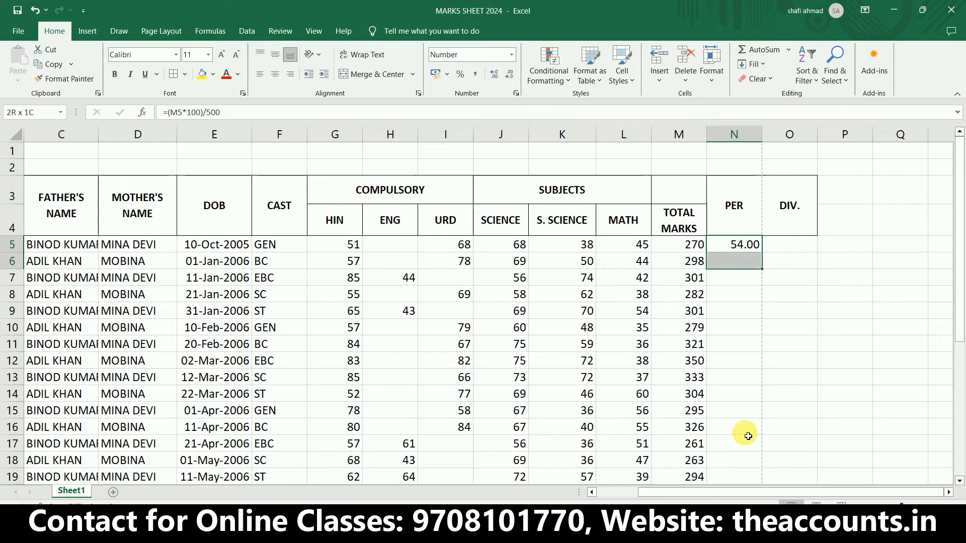
{"action": "key", "text": "shift+Down"}
{"action": "key", "text": "shift+Down"}
{"action": "key", "text": "shift+Down"}
{"action": "key", "text": "shift+Down"}
{"action": "key", "text": "shift+Down"}
{"action": "key", "text": "Up"}
{"action": "key", "text": "Up"}
{"action": "key", "text": "Up"}
{"action": "key", "text": "Down"}
{"action": "key", "text": "Down"}
{"action": "key", "text": "Down"}
{"action": "key", "text": "Down"}
{"action": "key", "text": "Up"}
{"action": "key", "text": "shift+Down"}
{"action": "key", "text": "shift+Down"}
{"action": "key", "text": "shift+Down"}
{"action": "key", "text": "shift+Down"}
{"action": "key", "text": "shift+Down"}
{"action": "key", "text": "shift+Down"}
{"action": "key", "text": "shift+Down"}
{"action": "key", "text": "shift+Down"}
{"action": "key", "text": "shift+Down"}
{"action": "key", "text": "shift+Down"}
{"action": "key", "text": "shift+Down"}
{"action": "key", "text": "shift+Down"}
{"action": "key", "text": "shift+Down"}
{"action": "key", "text": "shift+Down"}
{"action": "key", "text": "shift+Down"}
{"action": "key", "text": "shift+Down"}
{"action": "key", "text": "shift+Down"}
{"action": "key", "text": "shift+Down"}
{"action": "key", "text": "shift+Down"}
{"action": "key", "text": "shift+Down"}
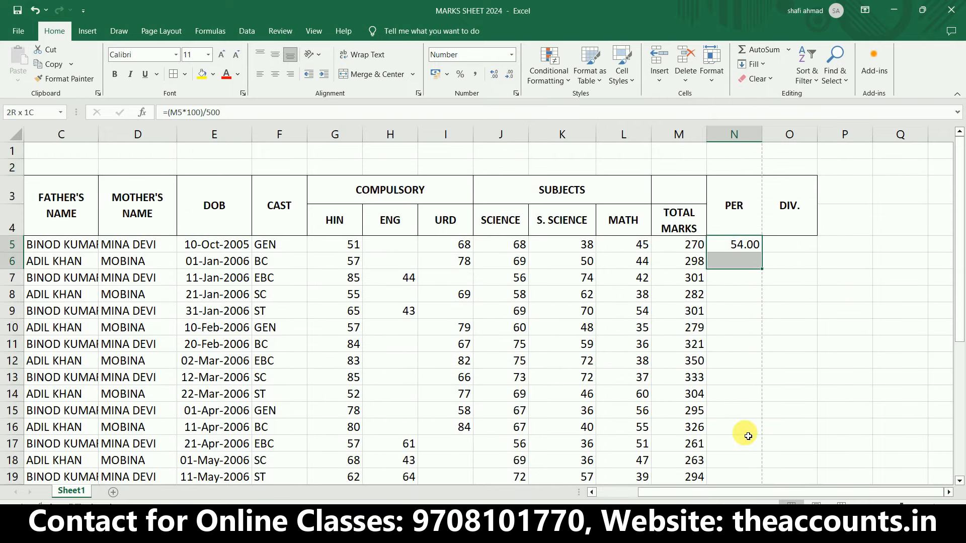
{"action": "key", "text": "shift+Down"}
{"action": "key", "text": "shift+Down"}
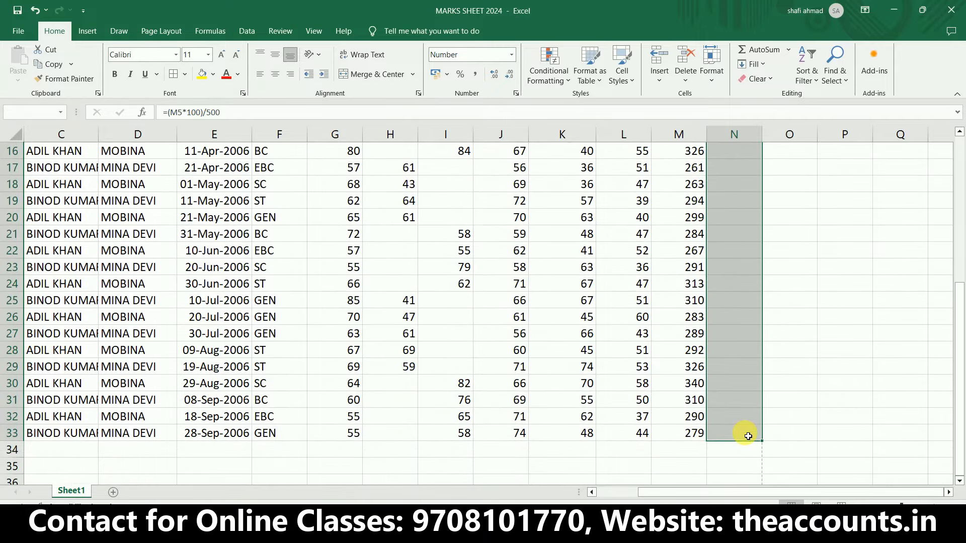
{"action": "key", "text": "ctrl+d"}
{"action": "scroll", "coordinate": [744, 432], "scroll_direction": "up", "scroll_amount": 6}
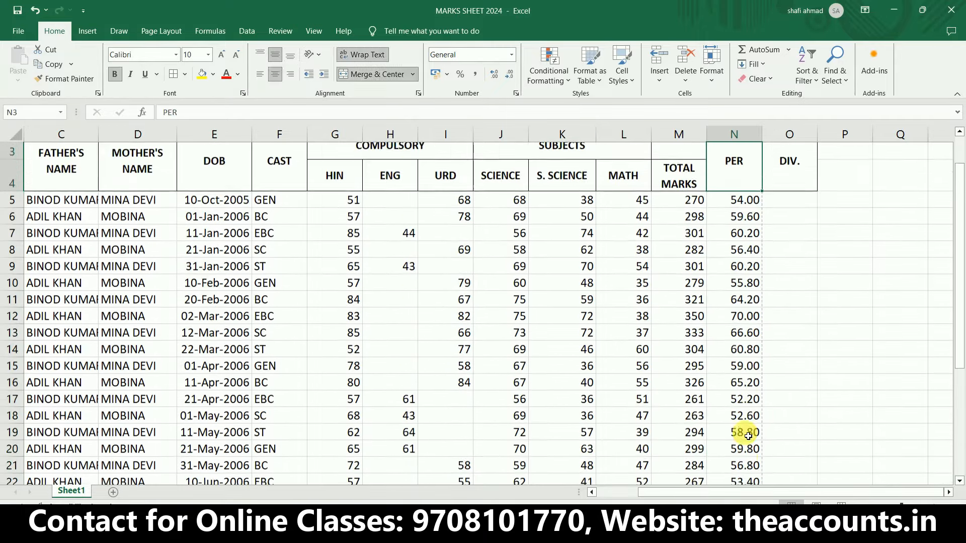
Examine the blank cells in the ENG and URD columns across the students' rows.
{"action": "scroll", "coordinate": [352, 262], "scroll_direction": "right", "scroll_amount": 1}
{"action": "left_click", "coordinate": [325, 243]}
{"action": "left_click_drag", "start_coordinate": [367, 274], "coordinate": [377, 282]}
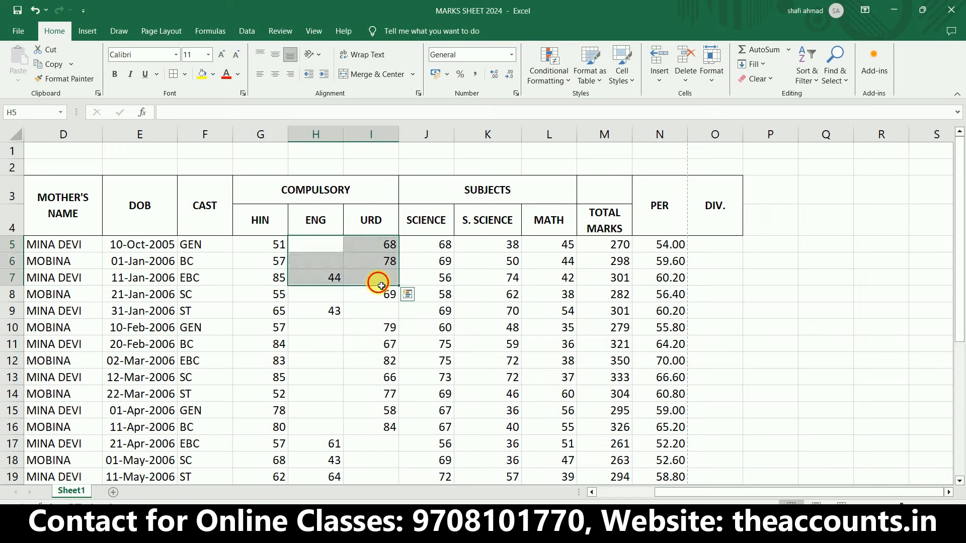
{"action": "left_click", "coordinate": [378, 283]}
{"action": "left_click", "coordinate": [388, 312]}
{"action": "left_click", "coordinate": [339, 300]}
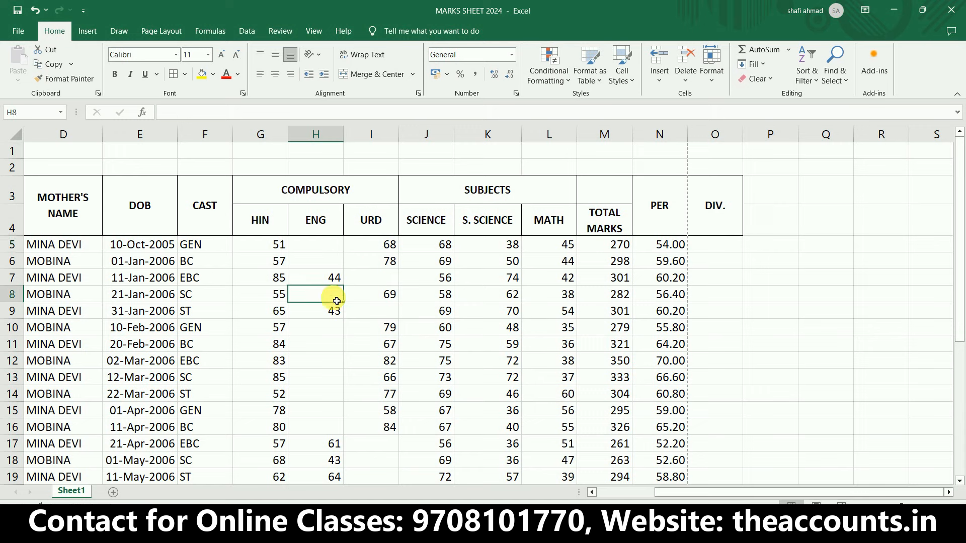
{"action": "left_click", "coordinate": [334, 329]}
{"action": "left_click", "coordinate": [336, 381]}
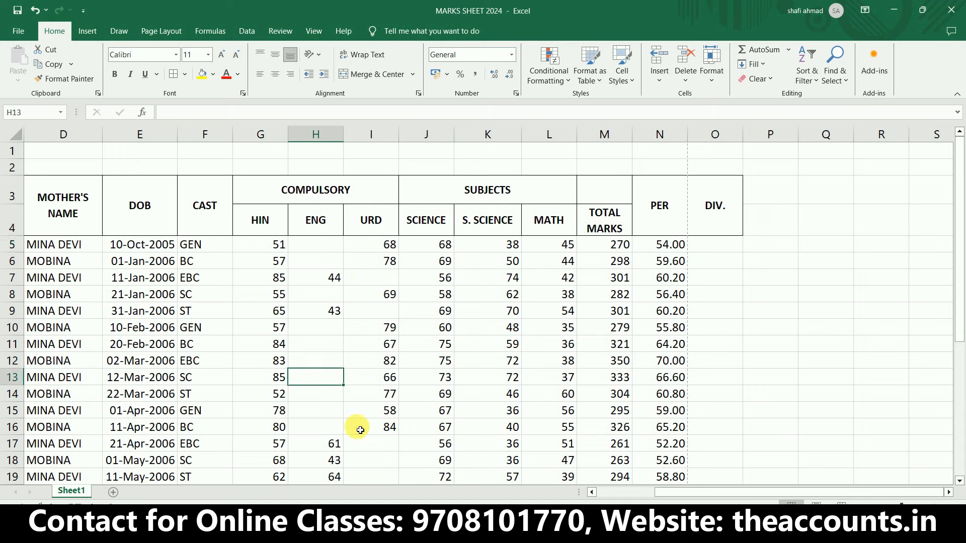
{"action": "left_click", "coordinate": [372, 432]}
{"action": "left_click", "coordinate": [329, 427]}
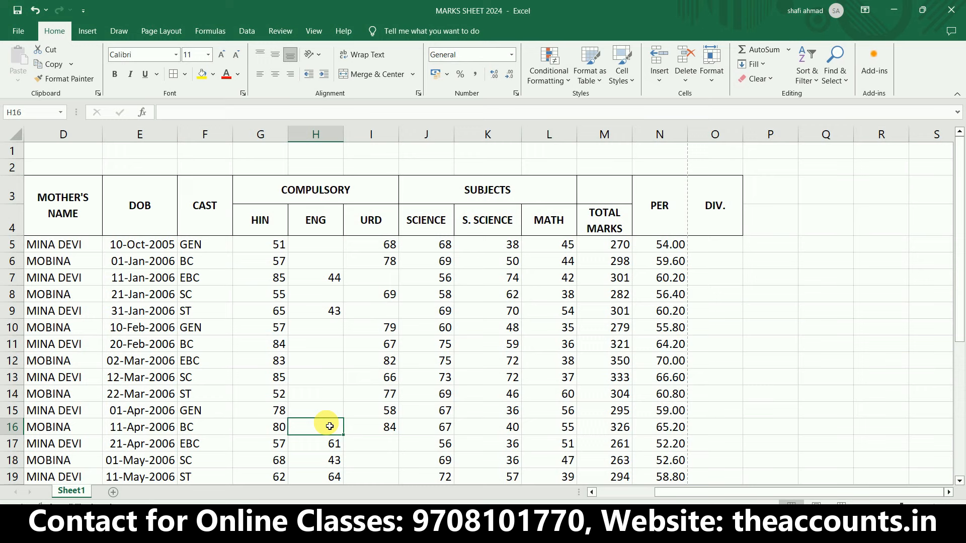
Replace all blank cells in the marks range G5:N33 with 0.
{"action": "left_click", "coordinate": [271, 247]}
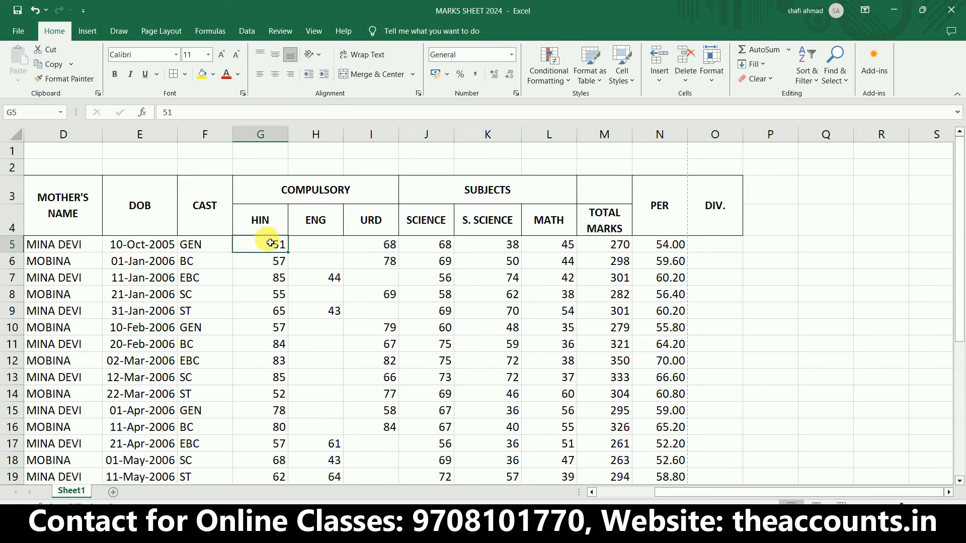
{"action": "key", "text": "shift+Right"}
{"action": "key", "text": "shift+Right"}
{"action": "key", "text": "shift+Right"}
{"action": "key", "text": "shift+Right"}
{"action": "key", "text": "shift+Right"}
{"action": "key", "text": "shift+Right"}
{"action": "key", "text": "shift+Right"}
{"action": "key", "text": "shift+Right"}
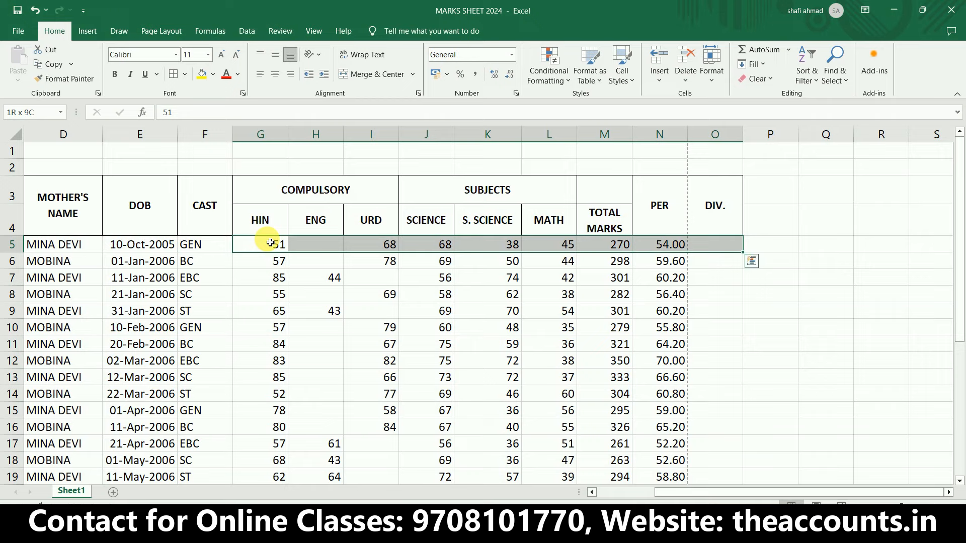
{"action": "key", "text": "shift+Left"}
{"action": "key", "text": "ctrl+shift+Down"}
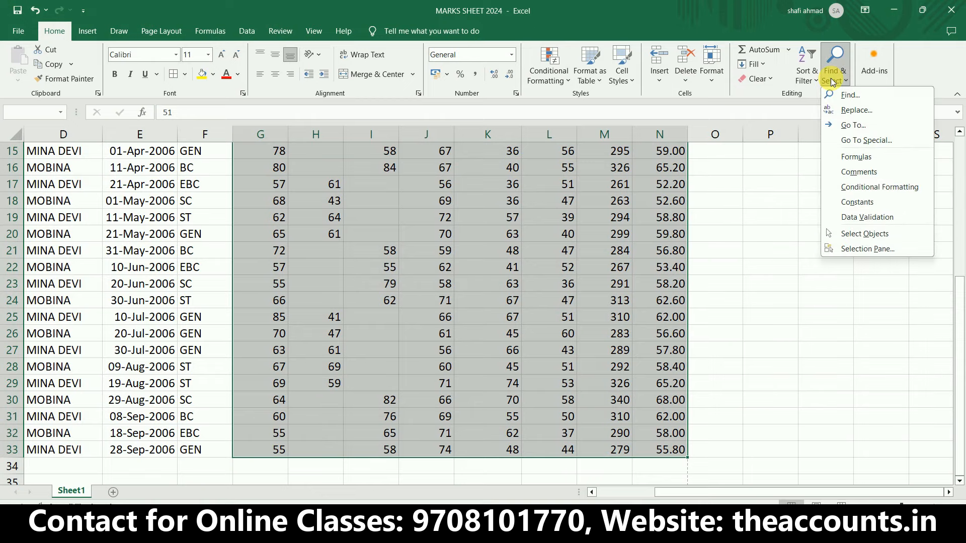
{"action": "left_click", "coordinate": [855, 96]}
{"action": "scroll", "coordinate": [570, 157], "scroll_direction": "up", "scroll_amount": 5}
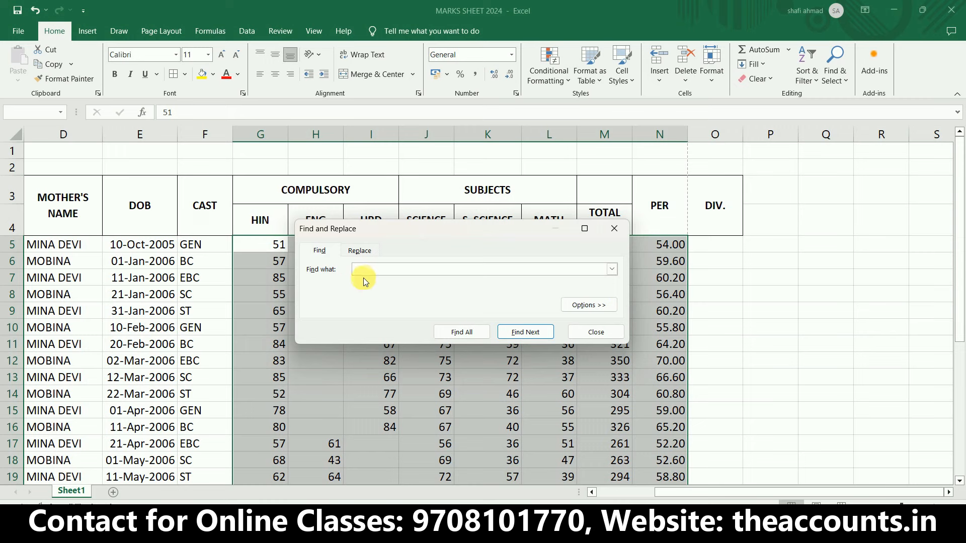
{"action": "left_click", "coordinate": [361, 251]}
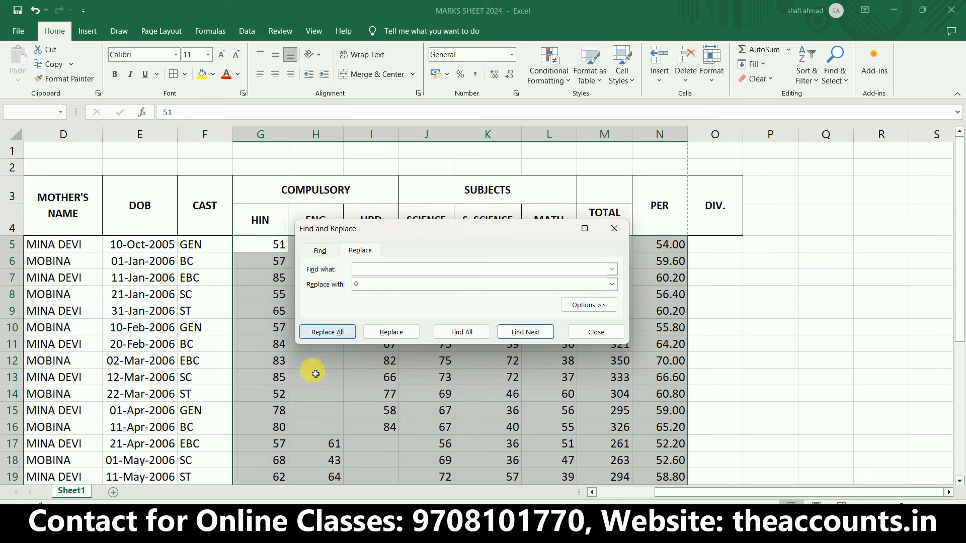
{"action": "left_click", "coordinate": [326, 333]}
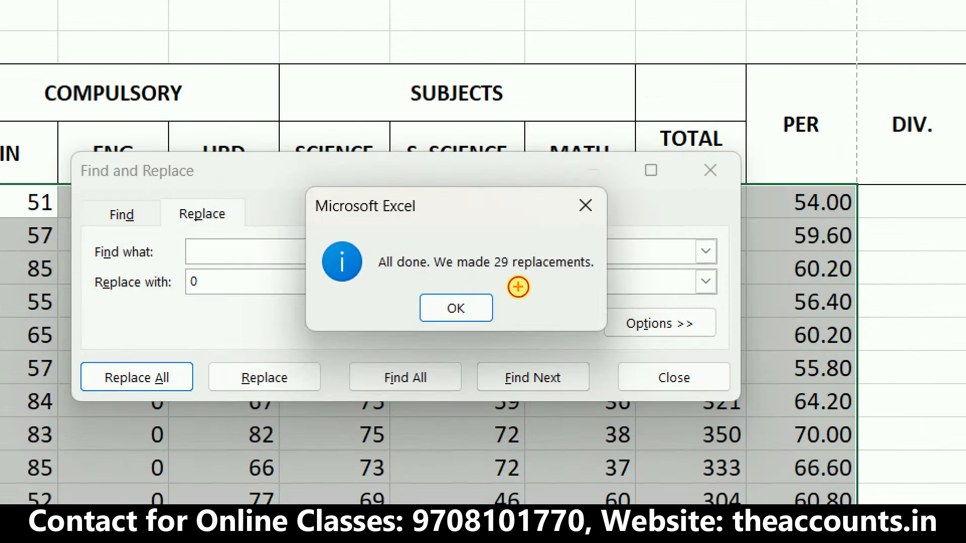
{"action": "mouse_move", "coordinate": [518, 287]}
{"action": "left_mouse_down"}
{"action": "mouse_move", "coordinate": [503, 290]}
{"action": "mouse_move", "coordinate": [559, 262]}
{"action": "left_mouse_up"}
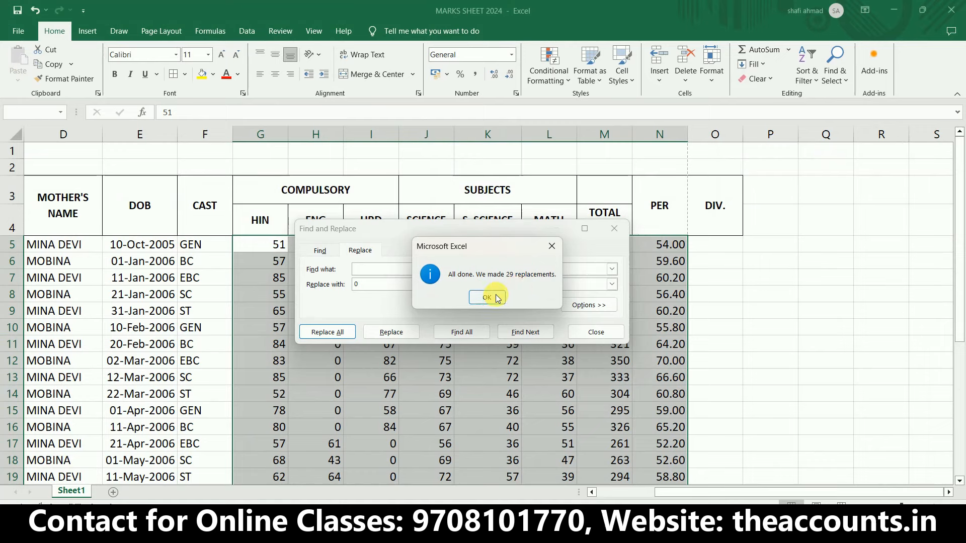
{"action": "left_click", "coordinate": [462, 308]}
{"action": "left_click", "coordinate": [594, 331]}
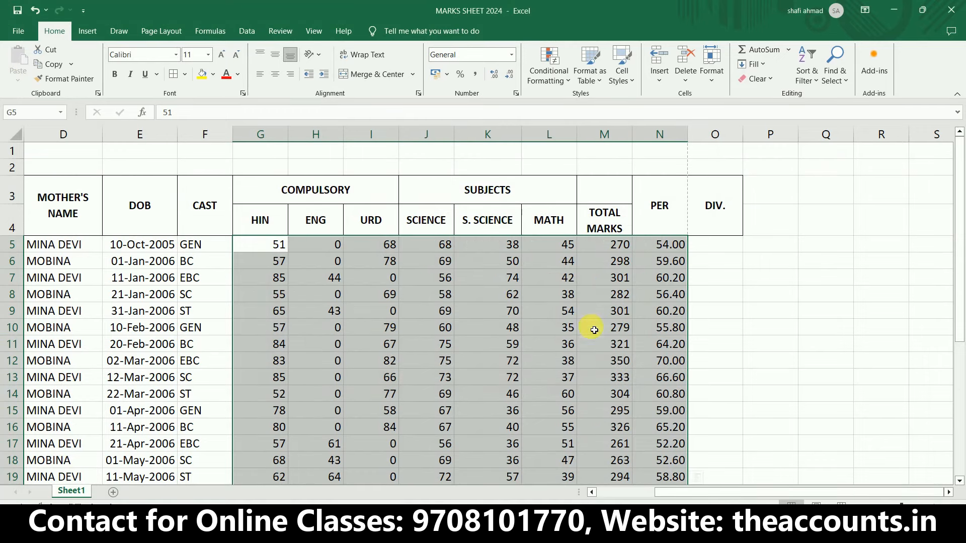
{"action": "left_click", "coordinate": [422, 351]}
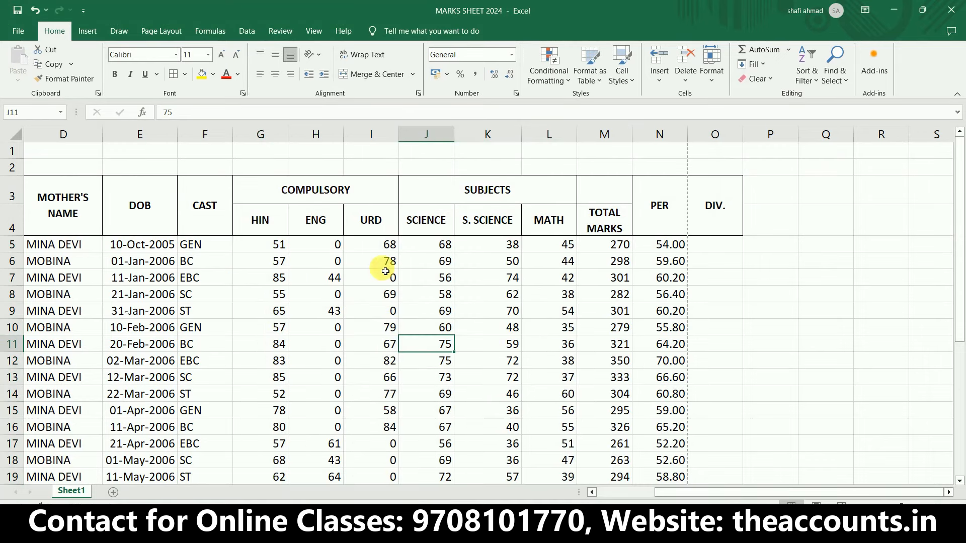
Centre the marks, totals and percentages in G5:N33 horizontally.
{"action": "left_click_drag", "start_coordinate": [265, 245], "coordinate": [643, 317]}
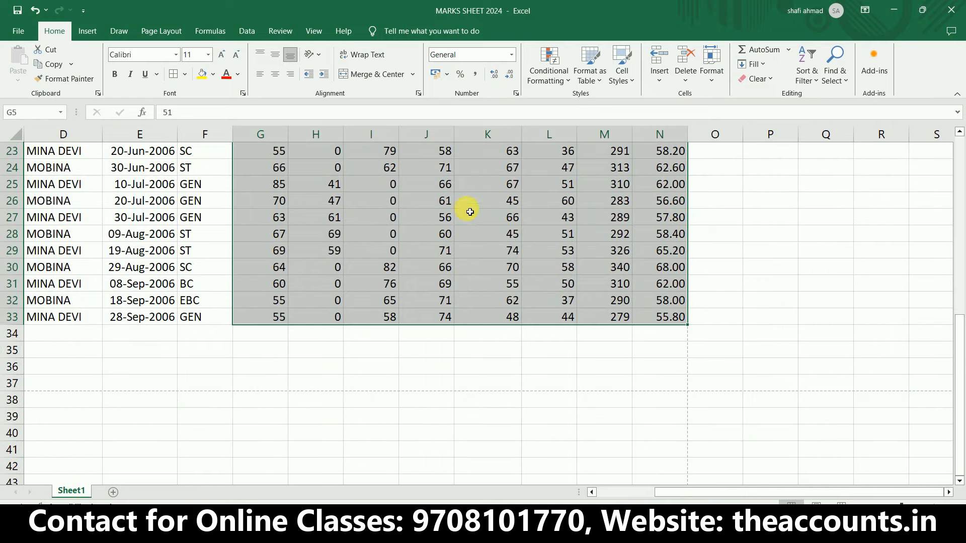
{"action": "left_click", "coordinate": [279, 77]}
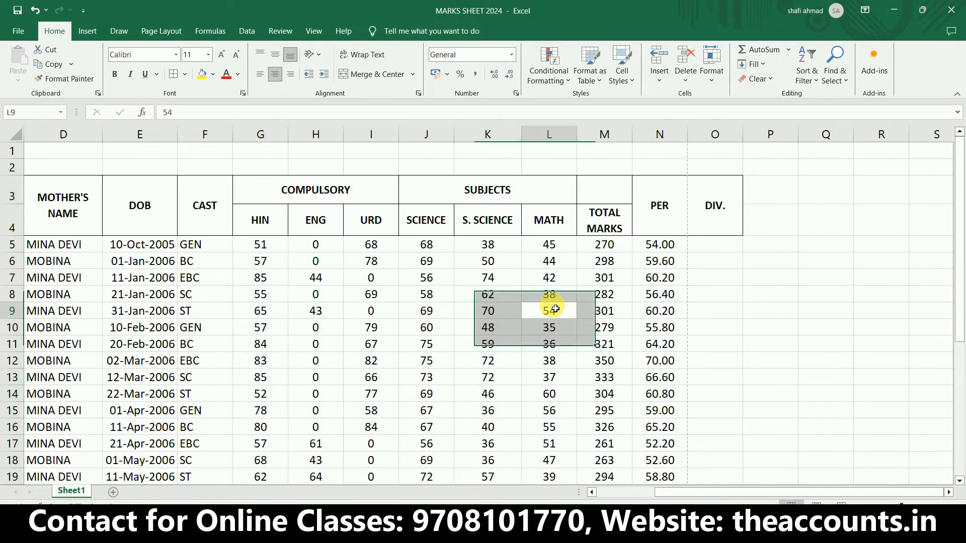
{"action": "left_click", "coordinate": [549, 308]}
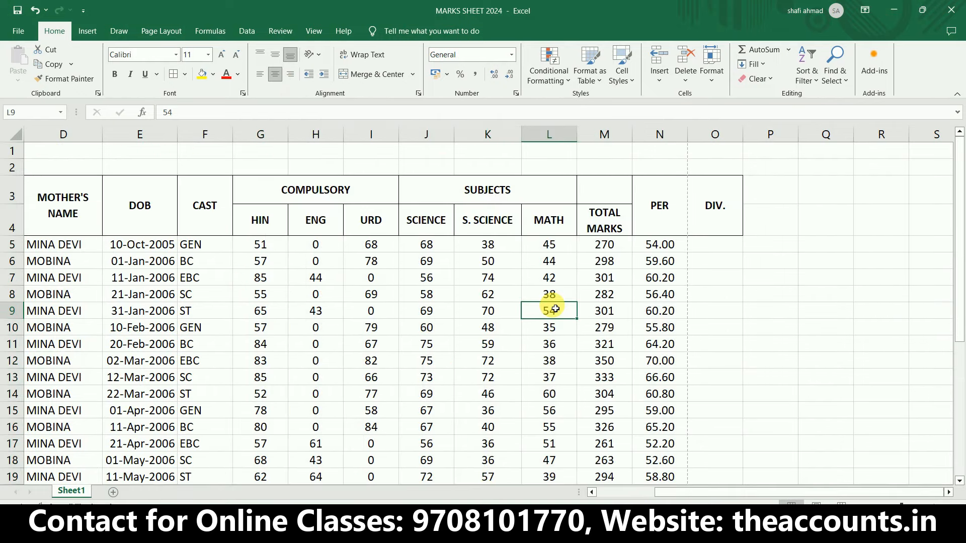
{"action": "left_click", "coordinate": [377, 294]}
Enter =IF(N5=>60,"1ST",IF(N5=>45,"2ND",IF(N5=>30,"3RD",0))) in O5 and accept the proposed correction of the operators to >=.
{"action": "left_click", "coordinate": [726, 253]}
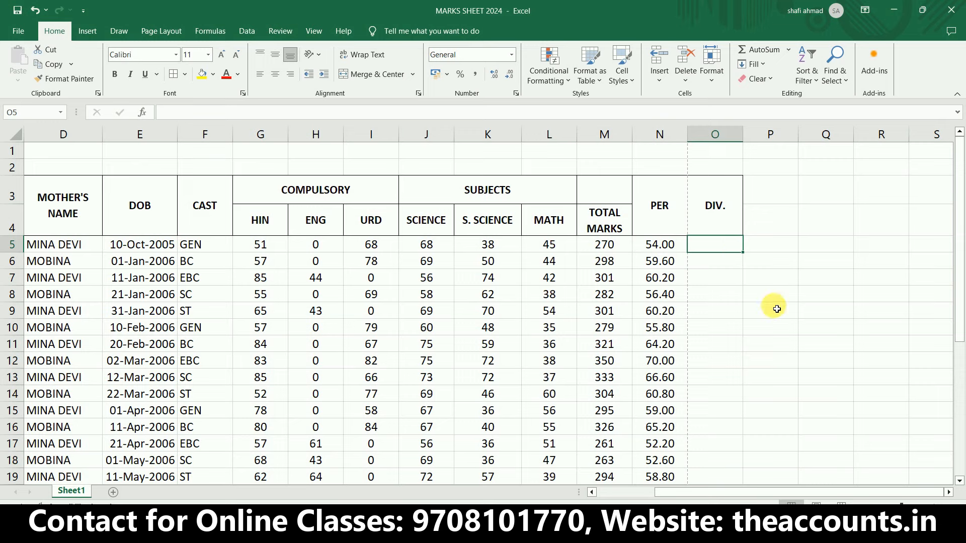
{"action": "type", "text": "=IF"}
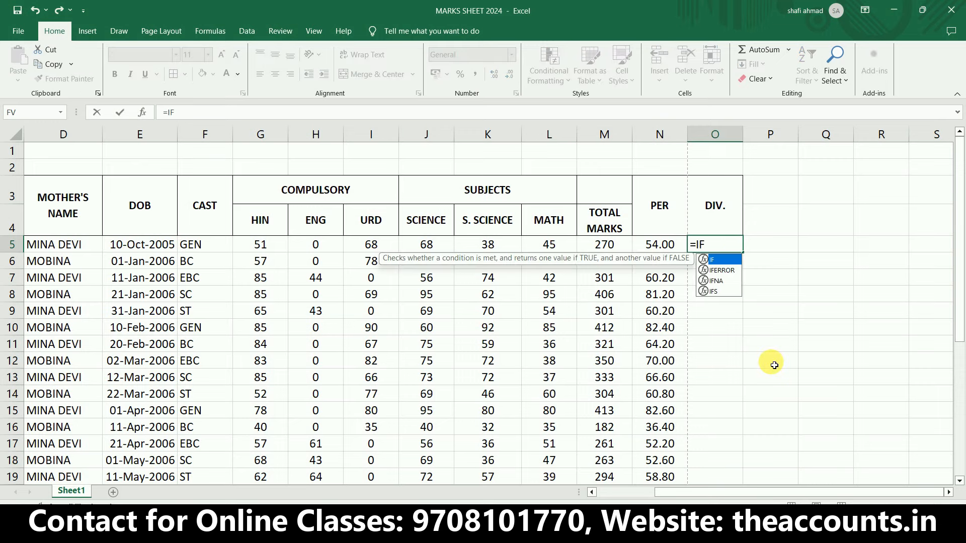
{"action": "type", "text": "("}
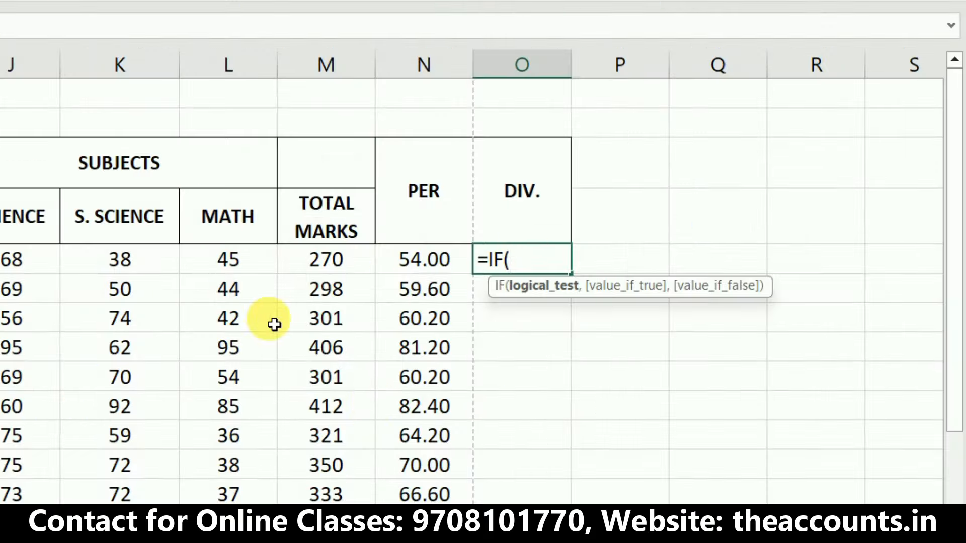
{"action": "left_click", "coordinate": [399, 261]}
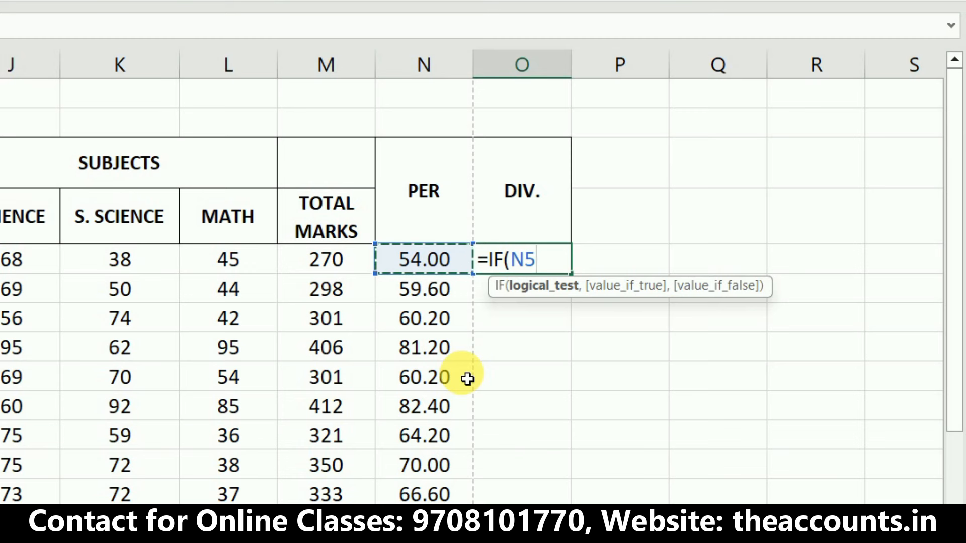
{"action": "type", "text": "="}
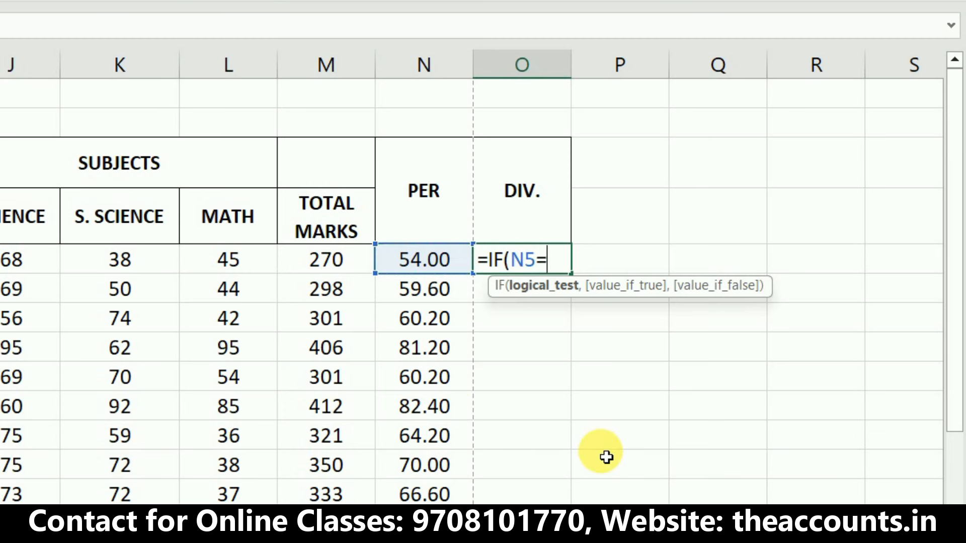
{"action": "type", "text": ">"}
{"action": "type", "text": "60,"}
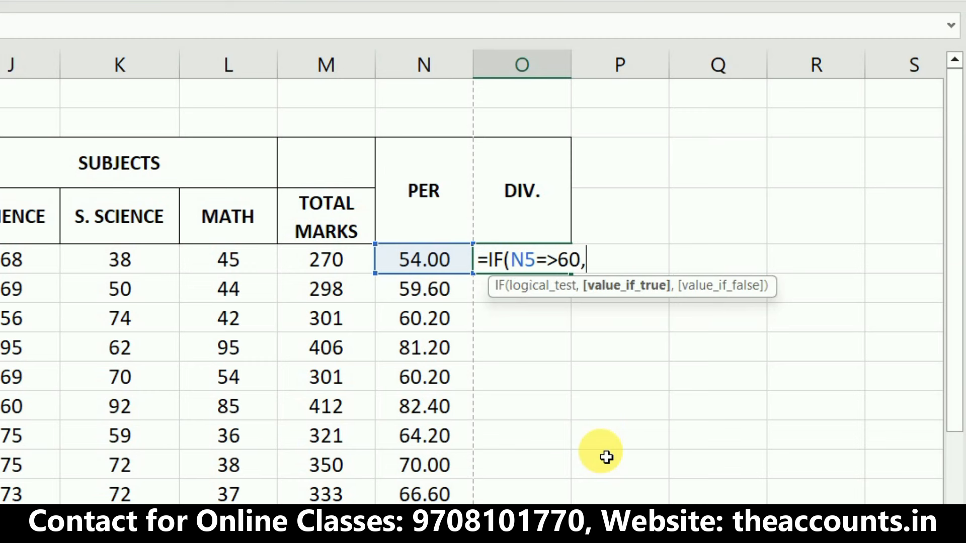
{"action": "type", "text": "\"1ST"}
{"action": "type", "text": "\""}
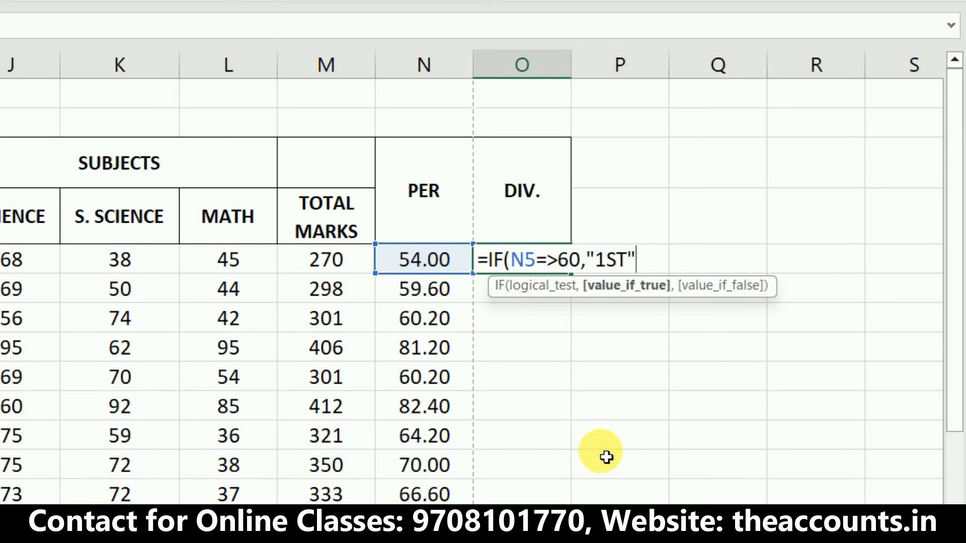
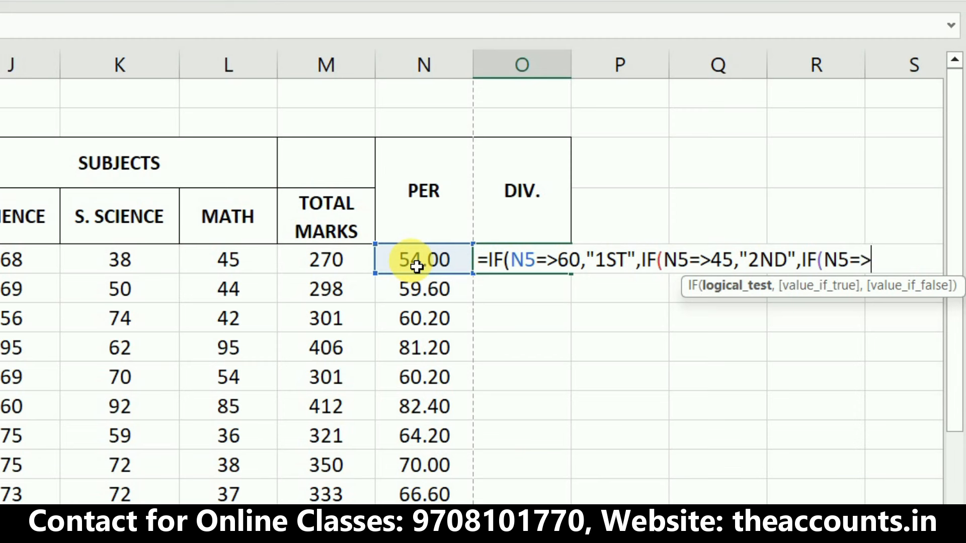
{"action": "type", "text": "30,"}
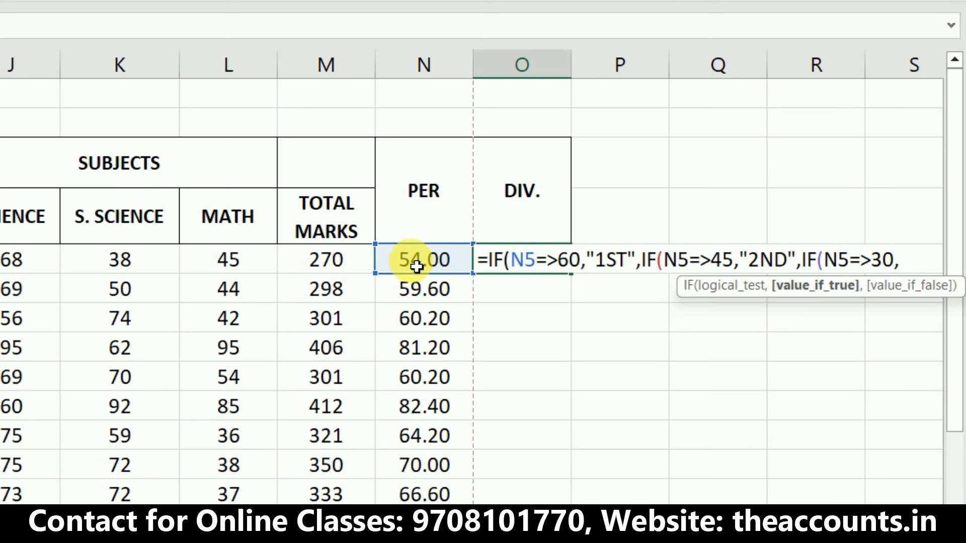
{"action": "type", "text": "\"3RD"}
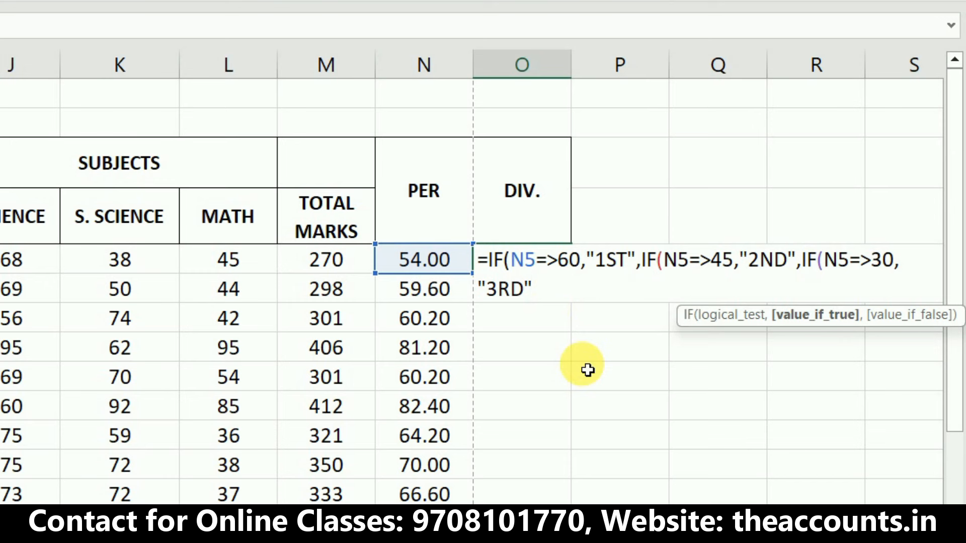
{"action": "type", "text": ","}
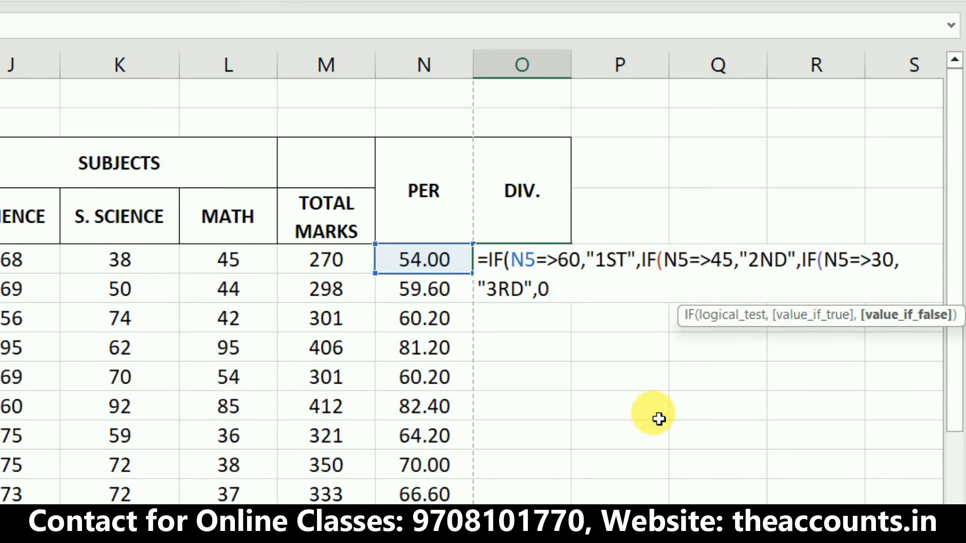
{"action": "type", "text": "0)))"}
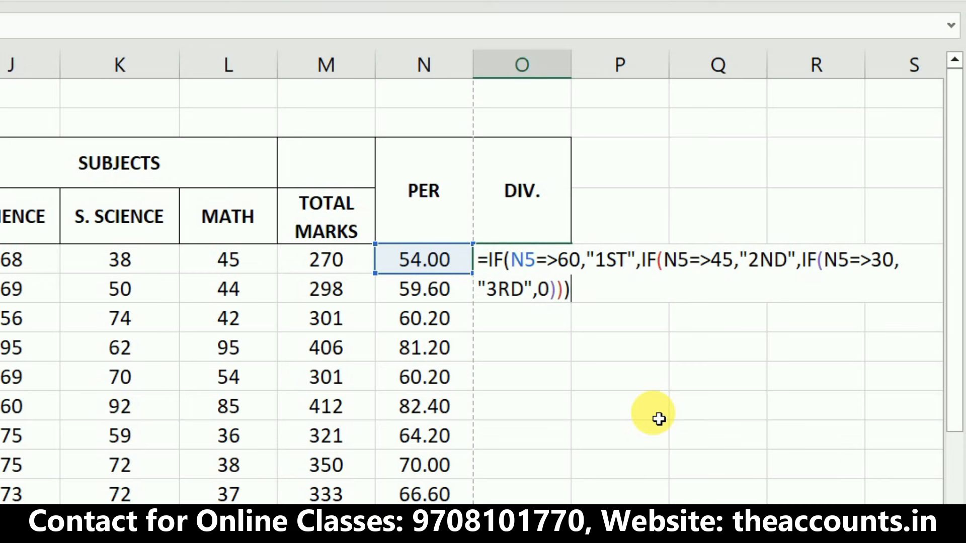
{"action": "key", "text": "Return"}
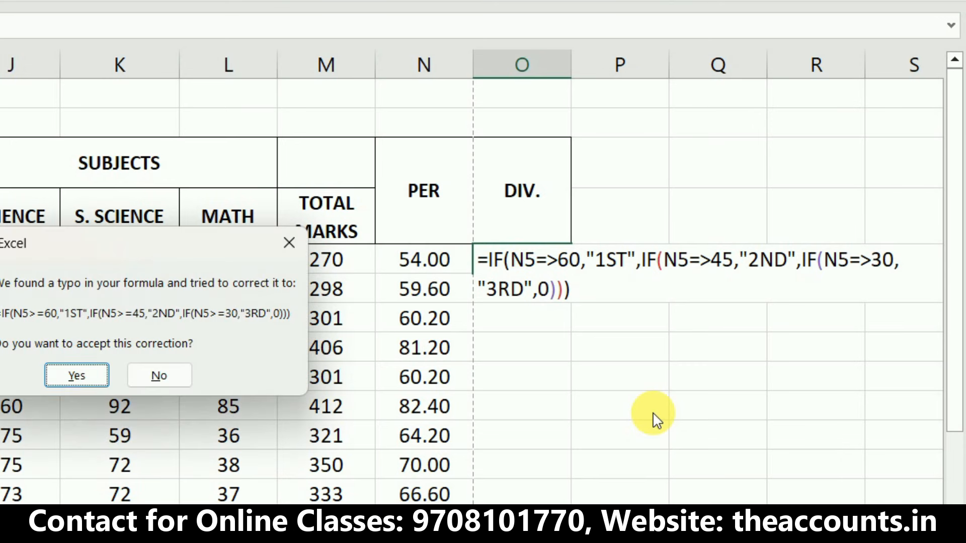
{"action": "key", "text": "Return"}
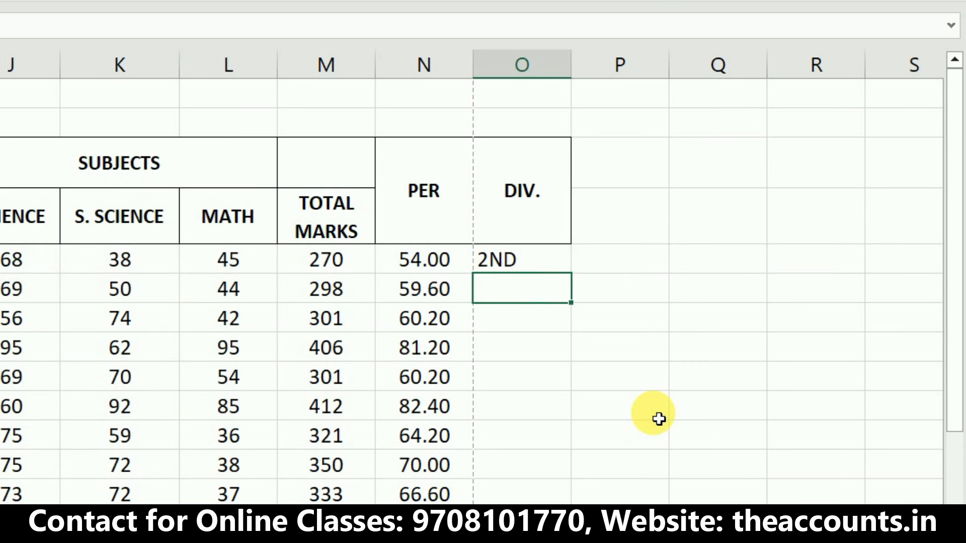
Fill the division formula from O5 down the DIV. column through the last student in row 33.
{"action": "left_click", "coordinate": [551, 267]}
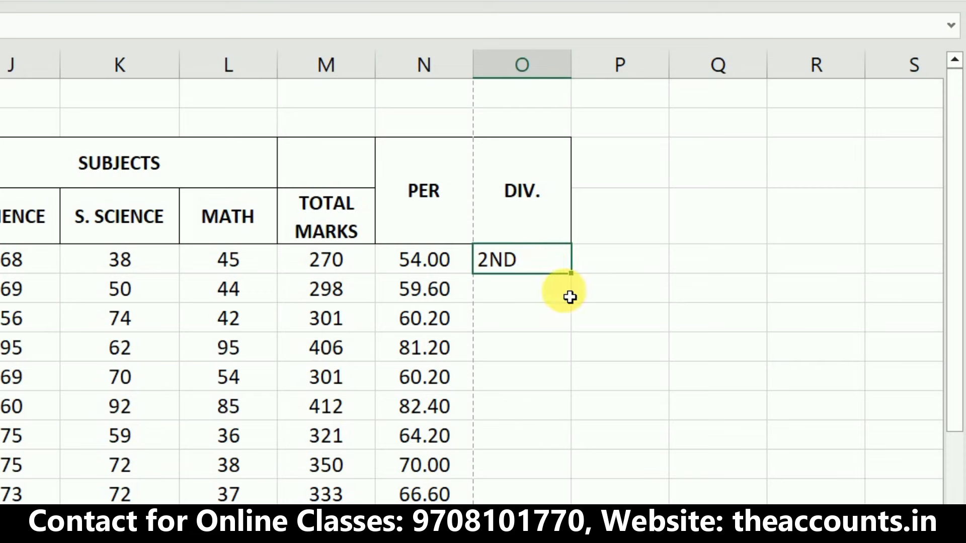
{"action": "left_click_drag", "start_coordinate": [573, 275], "coordinate": [572, 502]}
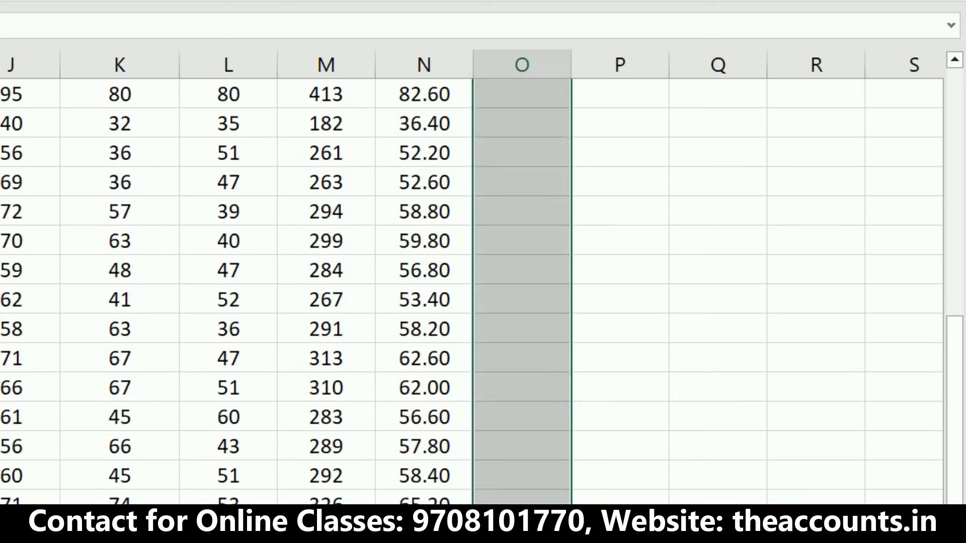
{"action": "left_click", "coordinate": [523, 523]}
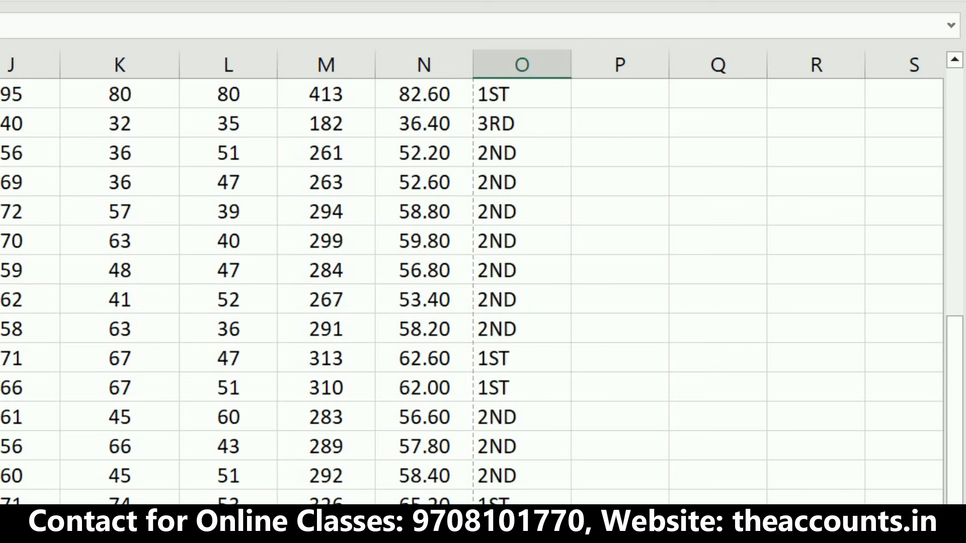
Examine the divisions in the DIV. column against the students' percentages down the rows.
{"action": "key", "text": "ctrl+Up"}
{"action": "key", "text": "Down"}
{"action": "key", "text": "Down"}
{"action": "key", "text": "Left"}
{"action": "key", "text": "Left"}
{"action": "key", "text": "Up"}
{"action": "key", "text": "Right"}
{"action": "key", "text": "Right"}
{"action": "key", "text": "Down"}
{"action": "key", "text": "Down"}
{"action": "key", "text": "Down"}
{"action": "key", "text": "Down"}
{"action": "key", "text": "Down"}
{"action": "key", "text": "Down"}
{"action": "key", "text": "Down"}
{"action": "key", "text": "Down"}
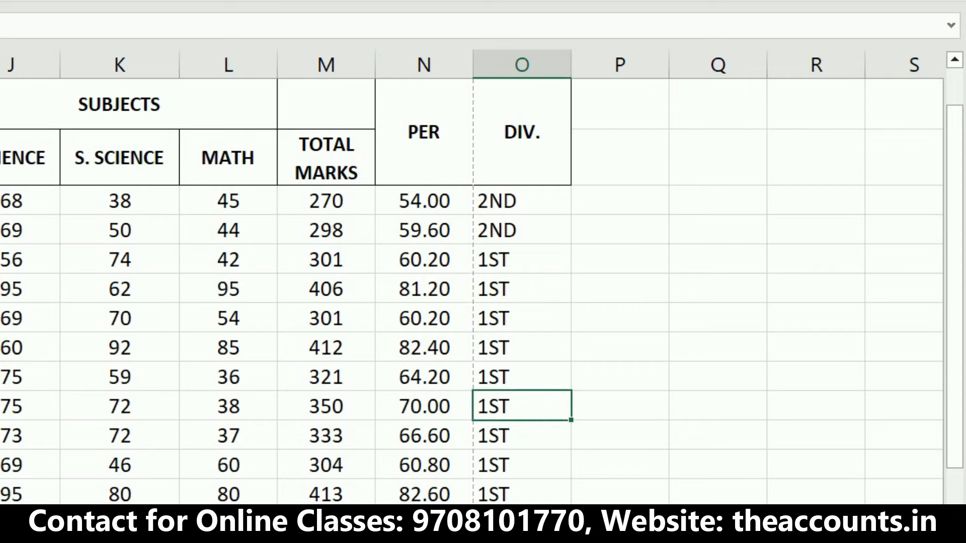
{"action": "key", "text": "Down"}
{"action": "key", "text": "Down"}
{"action": "key", "text": "Down"}
{"action": "key", "text": "Down"}
{"action": "key", "text": "Down"}
{"action": "key", "text": "Down"}
{"action": "key", "text": "Down"}
{"action": "key", "text": "Down"}
{"action": "key", "text": "Down"}
{"action": "key", "text": "Down"}
{"action": "key", "text": "Down"}
{"action": "key", "text": "Down"}
{"action": "key", "text": "Down"}
{"action": "key", "text": "Down"}
{"action": "key", "text": "Up"}
{"action": "key", "text": "Up"}
{"action": "key", "text": "Up"}
{"action": "key", "text": "Up"}
{"action": "key", "text": "Up"}
{"action": "key", "text": "Up"}
{"action": "key", "text": "Up"}
{"action": "key", "text": "Up"}
{"action": "key", "text": "Up"}
{"action": "key", "text": "Up"}
{"action": "key", "text": "Up"}
{"action": "key", "text": "Up"}
{"action": "key", "text": "Up"}
{"action": "key", "text": "Up"}
{"action": "key", "text": "Up"}
{"action": "key", "text": "Up"}
{"action": "key", "text": "Up"}
{"action": "key", "text": "Up"}
{"action": "key", "text": "Up"}
{"action": "key", "text": "Up"}
{"action": "key", "text": "Down"}
Apply all borders to the whole marks table A3:O33, headers and student rows included.
{"action": "key", "text": "Left"}
{"action": "key", "text": "Left"}
{"action": "key", "text": "Left"}
{"action": "key", "text": "Left"}
{"action": "key", "text": "Left"}
{"action": "key", "text": "Left"}
{"action": "key", "text": "Left"}
{"action": "key", "text": "Left"}
{"action": "key", "text": "Left"}
{"action": "key", "text": "Left"}
{"action": "key", "text": "Left"}
{"action": "key", "text": "Left"}
{"action": "key", "text": "Left"}
{"action": "key", "text": "Left"}
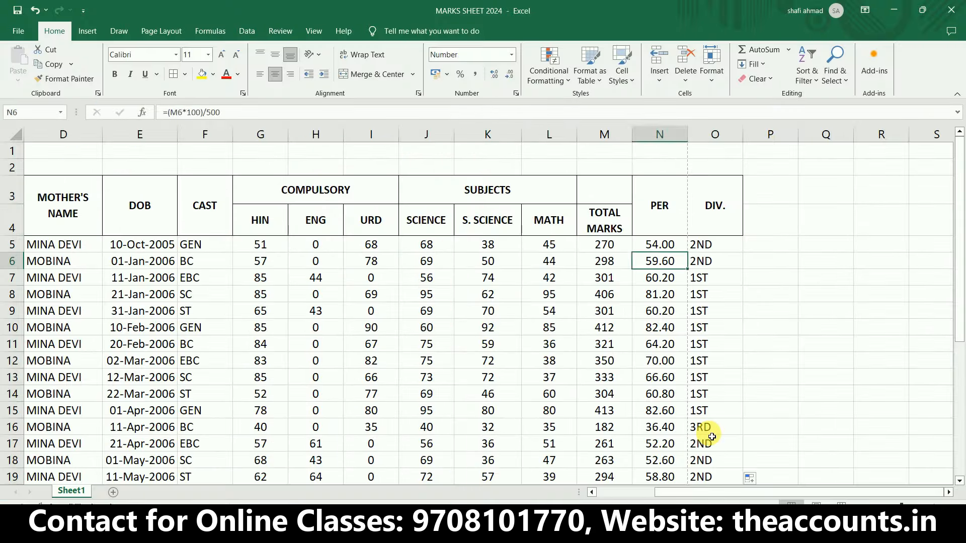
{"action": "key", "text": "Up"}
{"action": "key", "text": "Up"}
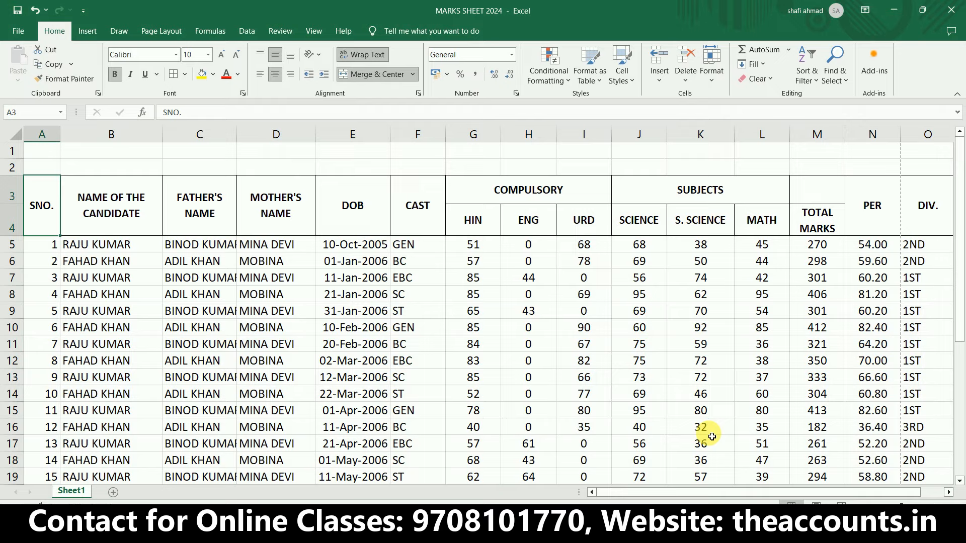
{"action": "key", "text": "shift+Right"}
{"action": "key", "text": "shift+Right"}
{"action": "key", "text": "shift+Right"}
{"action": "key", "text": "shift+Right"}
{"action": "key", "text": "shift+Right"}
{"action": "key", "text": "shift+Right"}
{"action": "key", "text": "shift+Right"}
{"action": "key", "text": "shift+Right"}
{"action": "key", "text": "shift+Right"}
{"action": "key", "text": "shift+Right"}
{"action": "key", "text": "shift+Right"}
{"action": "key", "text": "shift+Right"}
{"action": "key", "text": "shift+Right"}
{"action": "key", "text": "shift+Right"}
{"action": "key", "text": "shift+Right"}
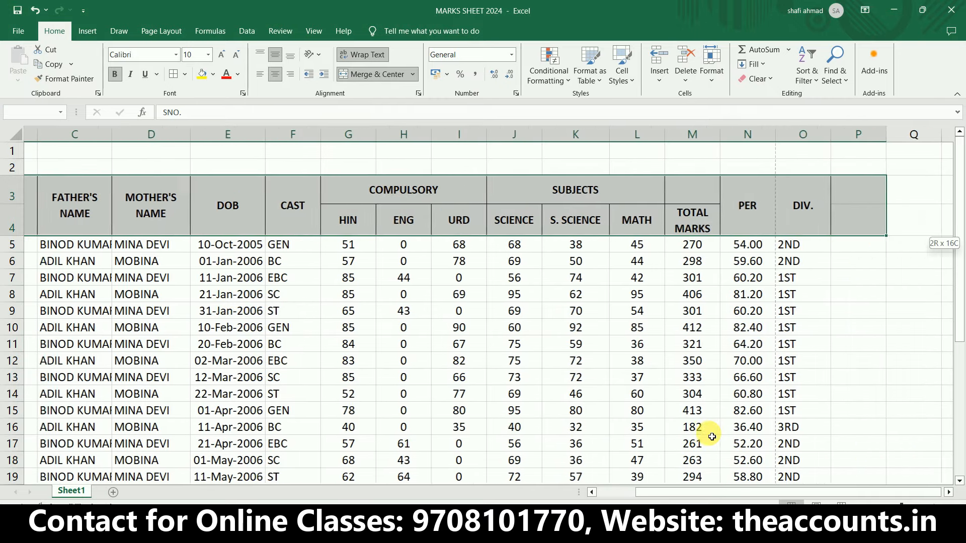
{"action": "key", "text": "shift+Left"}
{"action": "key", "text": "shift+Down"}
{"action": "key", "text": "shift+Down"}
{"action": "key", "text": "shift+Down"}
{"action": "key", "text": "shift+Down"}
{"action": "key", "text": "shift+Down"}
{"action": "key", "text": "shift+Down"}
{"action": "key", "text": "shift+Down"}
{"action": "key", "text": "shift+Down"}
{"action": "key", "text": "shift+Down"}
{"action": "key", "text": "shift+Down"}
{"action": "key", "text": "shift+Down"}
{"action": "key", "text": "shift+Down"}
{"action": "key", "text": "shift+Down"}
{"action": "key", "text": "shift+Down"}
{"action": "key", "text": "shift+Down"}
{"action": "key", "text": "shift+Down"}
{"action": "key", "text": "shift+Down"}
{"action": "key", "text": "shift+Down"}
{"action": "key", "text": "shift+Down"}
{"action": "key", "text": "shift+Down"}
{"action": "key", "text": "shift+Down"}
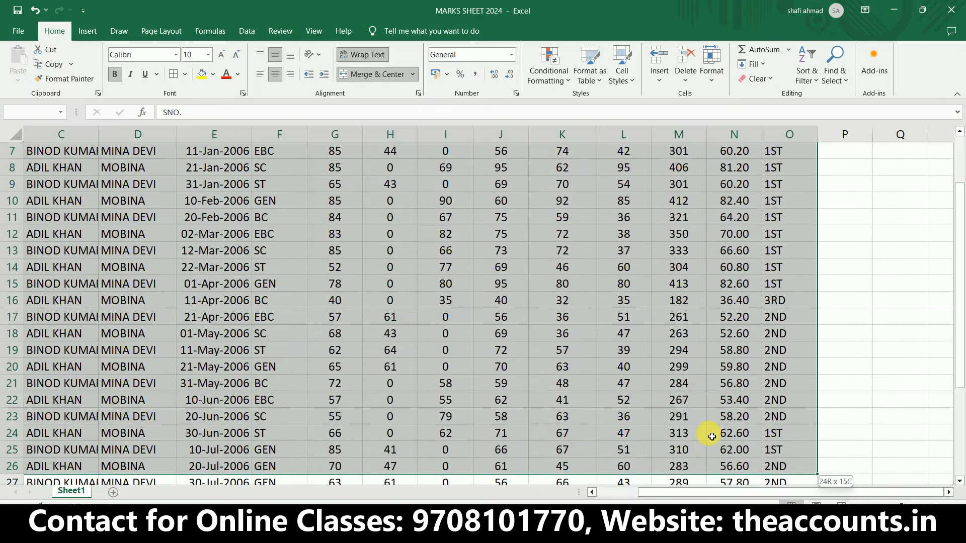
{"action": "key", "text": "shift+Down"}
{"action": "key", "text": "shift+Down"}
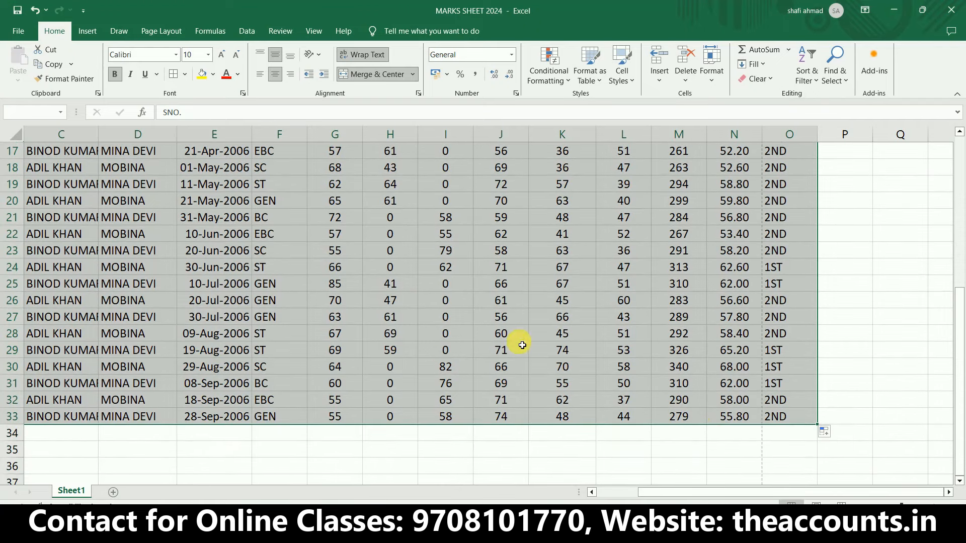
{"action": "left_click", "coordinate": [183, 77]}
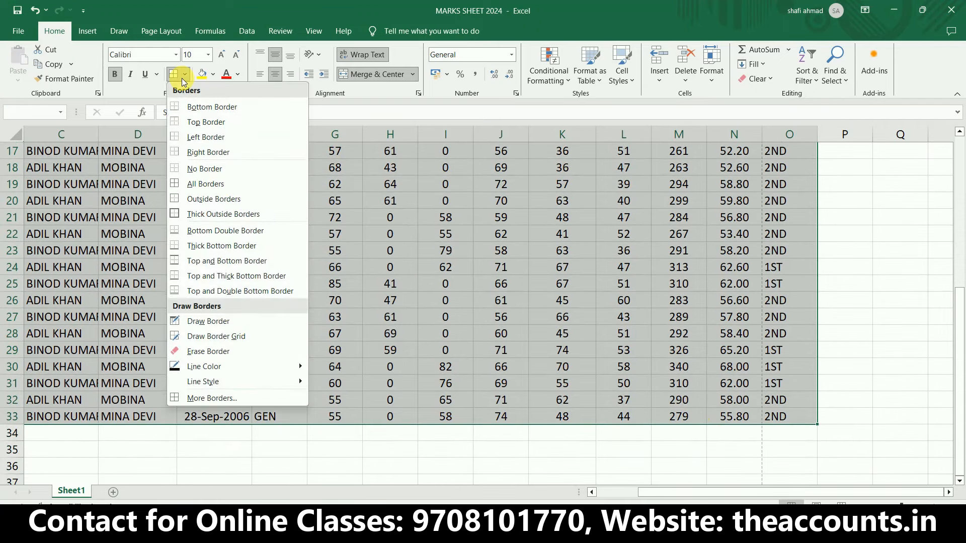
{"action": "left_click", "coordinate": [194, 189]}
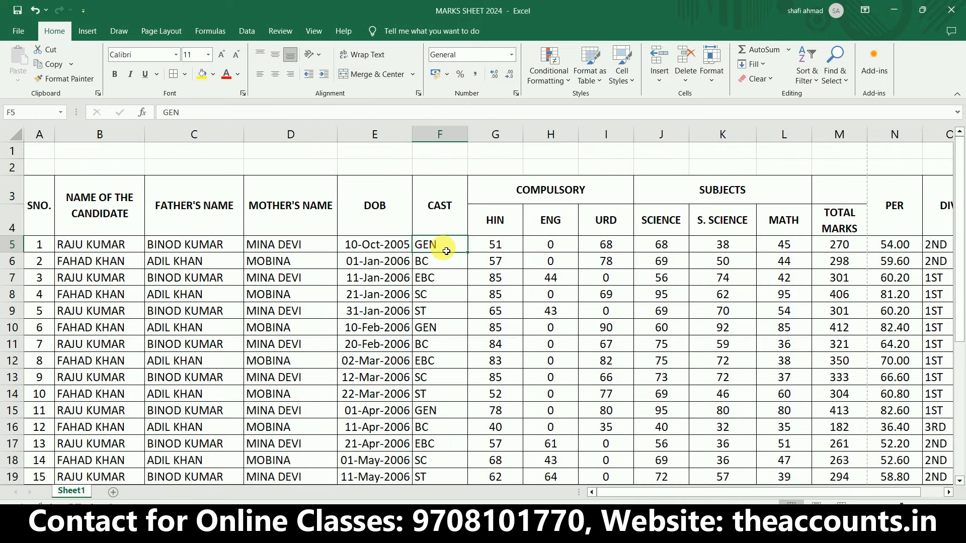
Enter the title BHAGALPUR SCHOOL in cell A1.
{"action": "key", "text": "Left"}
{"action": "key", "text": "Home"}
{"action": "key", "text": "Up"}
{"action": "key", "text": "Up"}
{"action": "key", "text": "Up"}
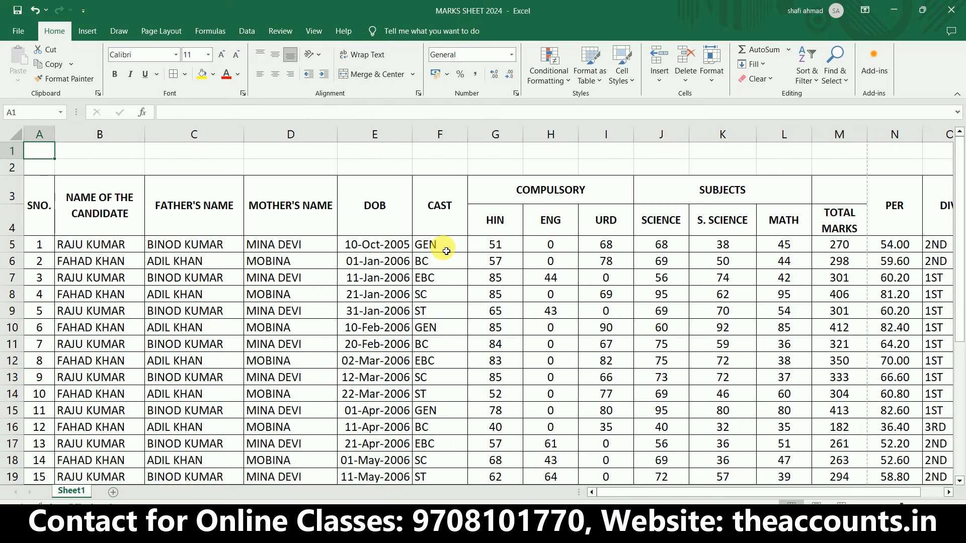
{"action": "type", "text": "THE"}
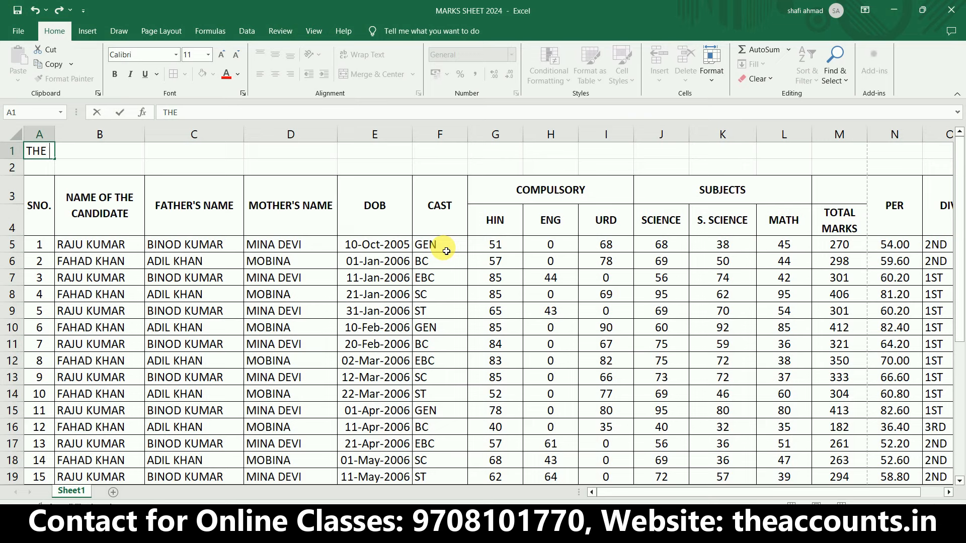
{"action": "key", "text": "BackSpace"}
{"action": "key", "text": "BackSpace"}
{"action": "key", "text": "BackSpace"}
{"action": "type", "text": "BHAGALPUR SCHOOL"}
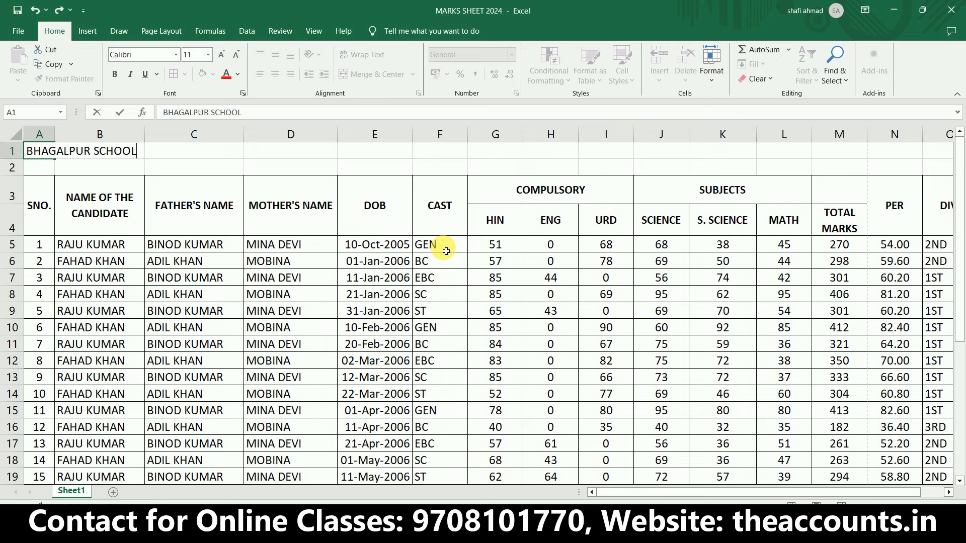
{"action": "key", "text": "Return"}
Merge and centre the school title across A1:O1, the full width of the table.
{"action": "key", "text": "Up"}
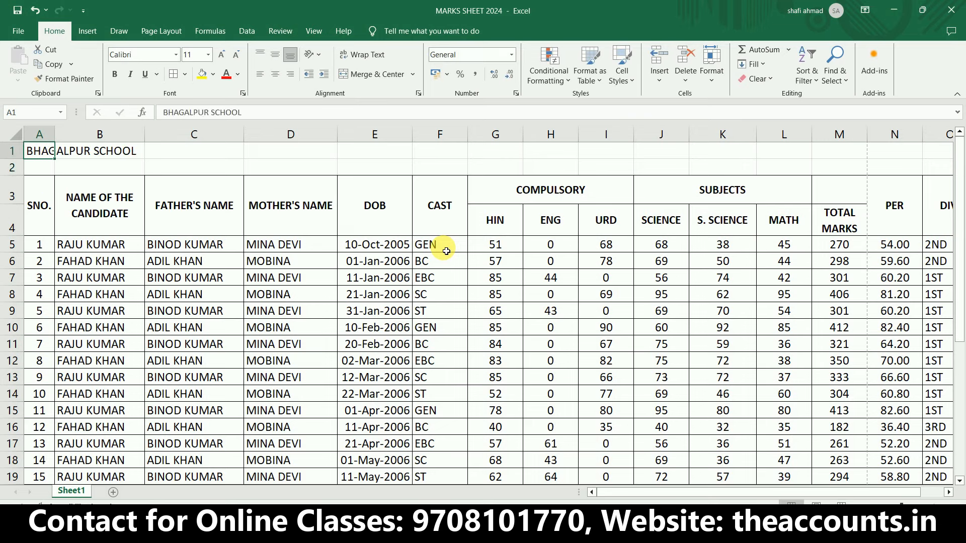
{"action": "key", "text": "shift+Right"}
{"action": "key", "text": "shift+Right"}
{"action": "key", "text": "shift+Right"}
{"action": "key", "text": "shift+Right"}
{"action": "key", "text": "shift+Right"}
{"action": "key", "text": "shift+Right"}
{"action": "key", "text": "shift+Right"}
{"action": "key", "text": "shift+Right"}
{"action": "key", "text": "shift+Right"}
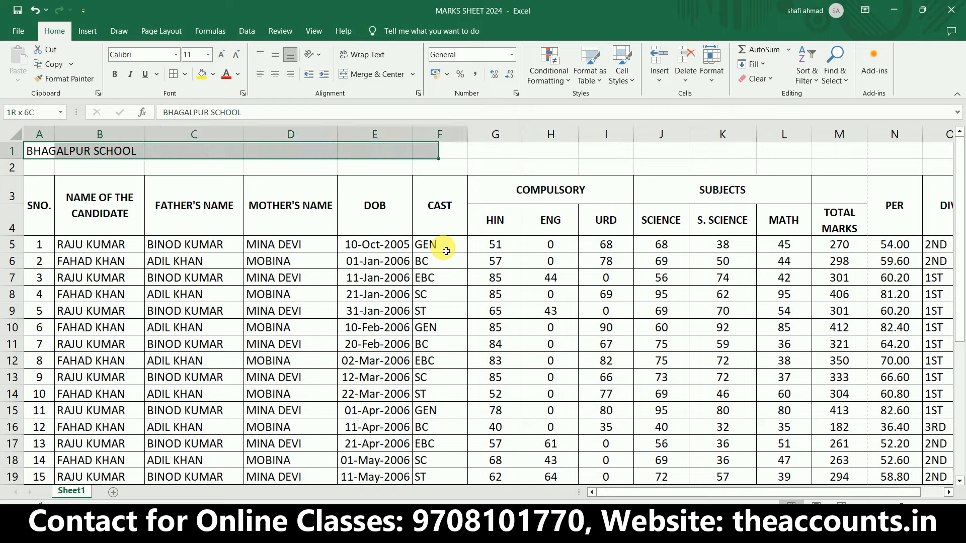
{"action": "key", "text": "shift+Right"}
{"action": "key", "text": "shift+Right"}
{"action": "key", "text": "shift+Right"}
{"action": "key", "text": "shift+Right"}
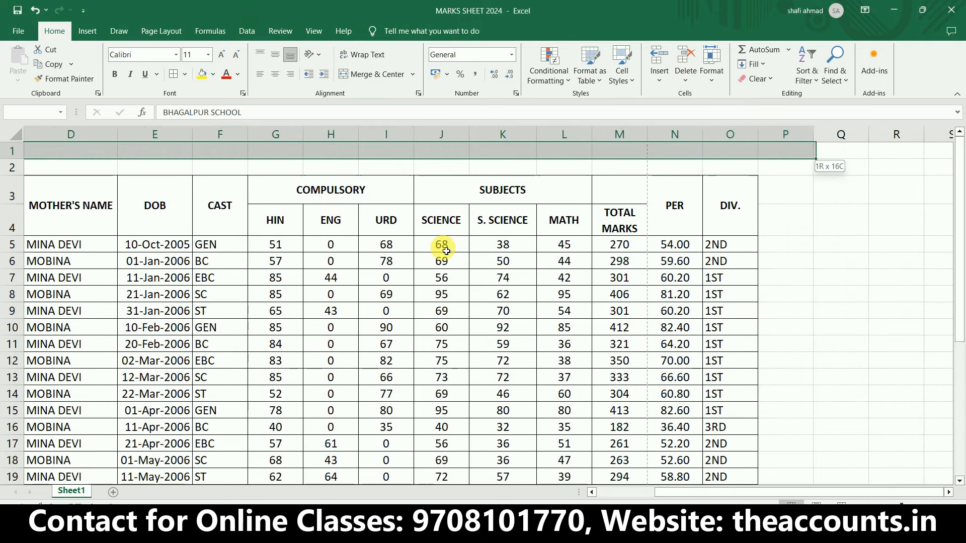
{"action": "key", "text": "shift+Right"}
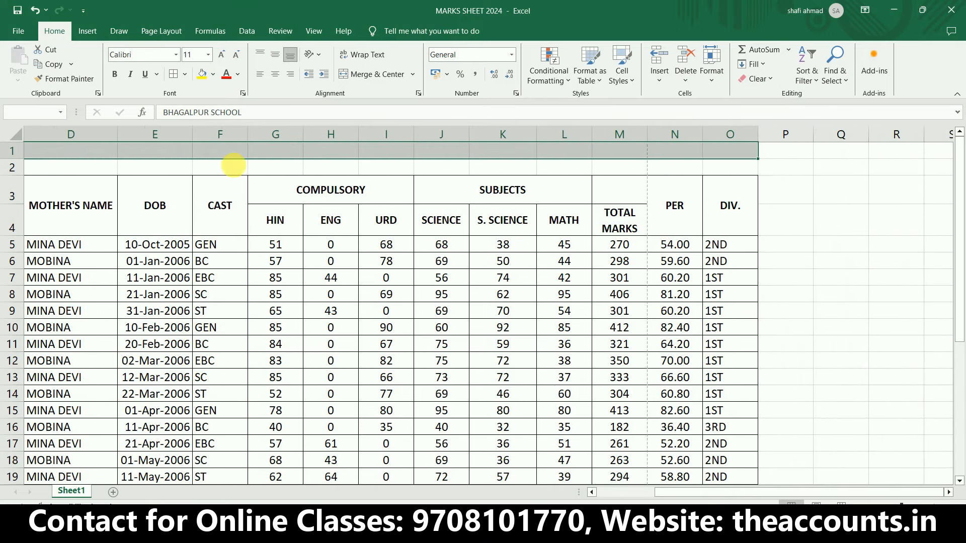
{"action": "left_click", "coordinate": [378, 74]}
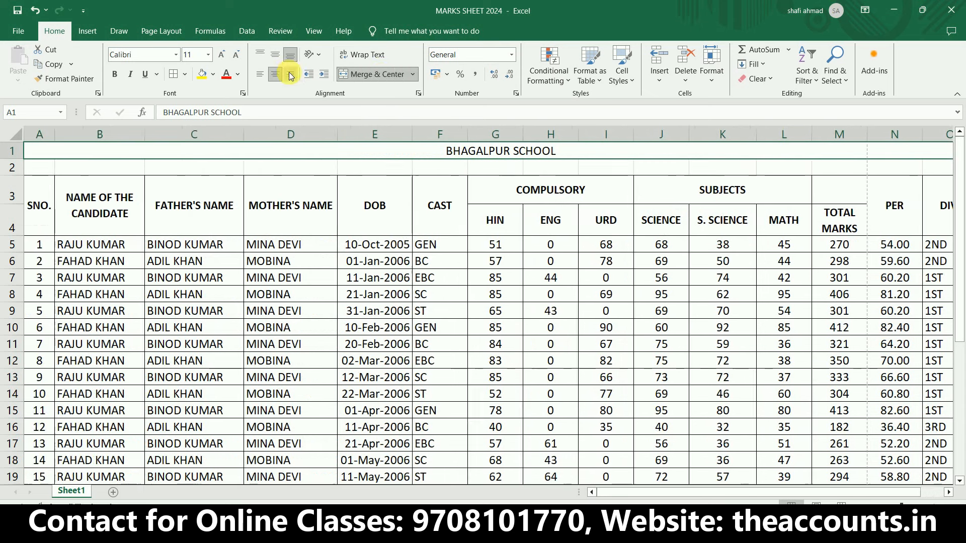
Enlarge the font of the merged BHAGALPUR SCHOOL title to 22.
{"action": "left_click", "coordinate": [226, 57]}
{"action": "left_click", "coordinate": [226, 57]}
{"action": "left_click", "coordinate": [226, 57]}
{"action": "left_click", "coordinate": [226, 57]}
{"action": "left_click", "coordinate": [226, 57]}
{"action": "left_click", "coordinate": [226, 57]}
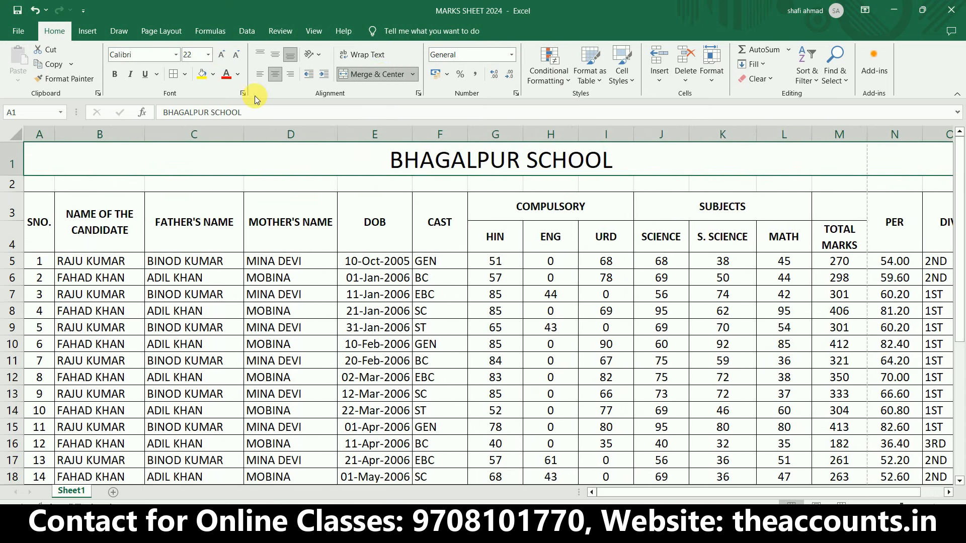
Make the merged BHAGALPUR SCHOOL title bold and set its font to Bahnschrift Condensed.
{"action": "left_click", "coordinate": [115, 75]}
{"action": "left_click", "coordinate": [176, 55]}
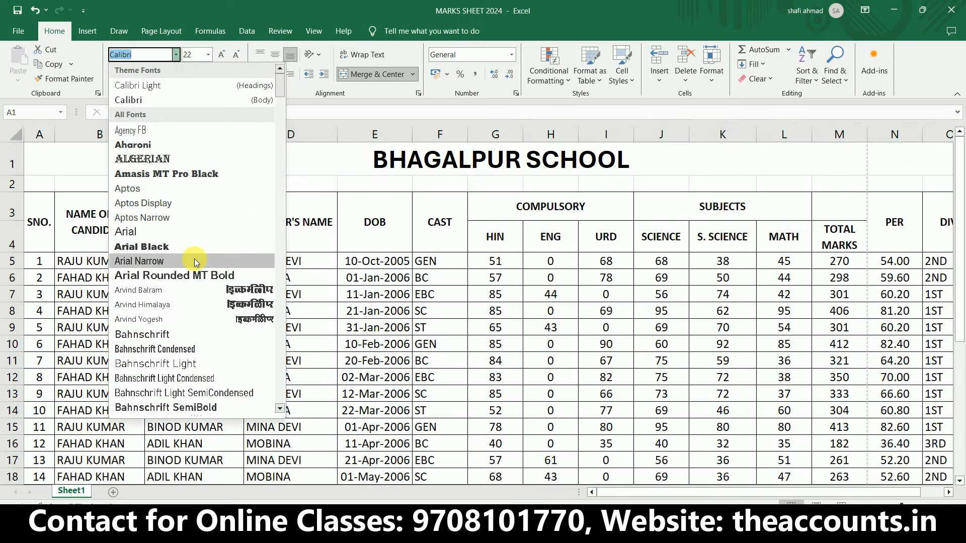
{"action": "left_click", "coordinate": [183, 349]}
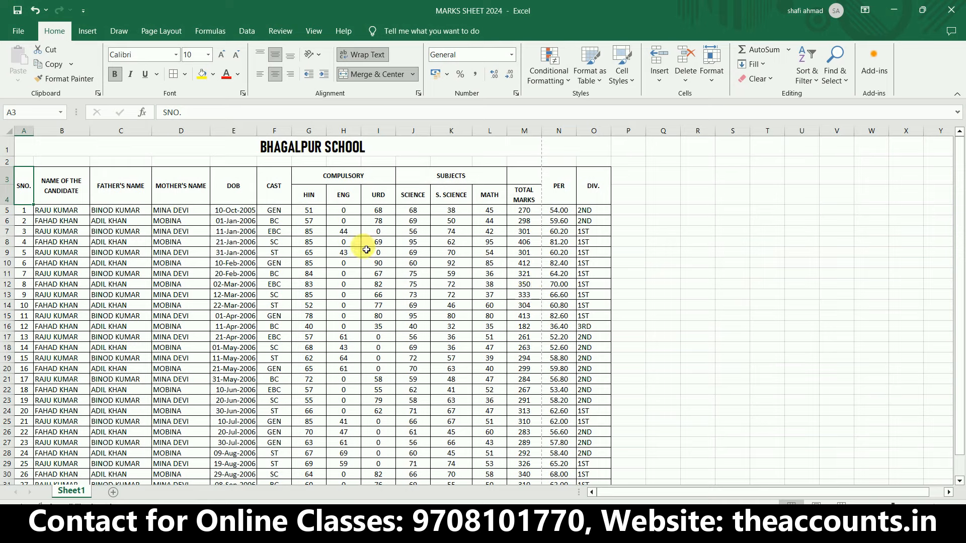
{"action": "left_click", "coordinate": [367, 248]}
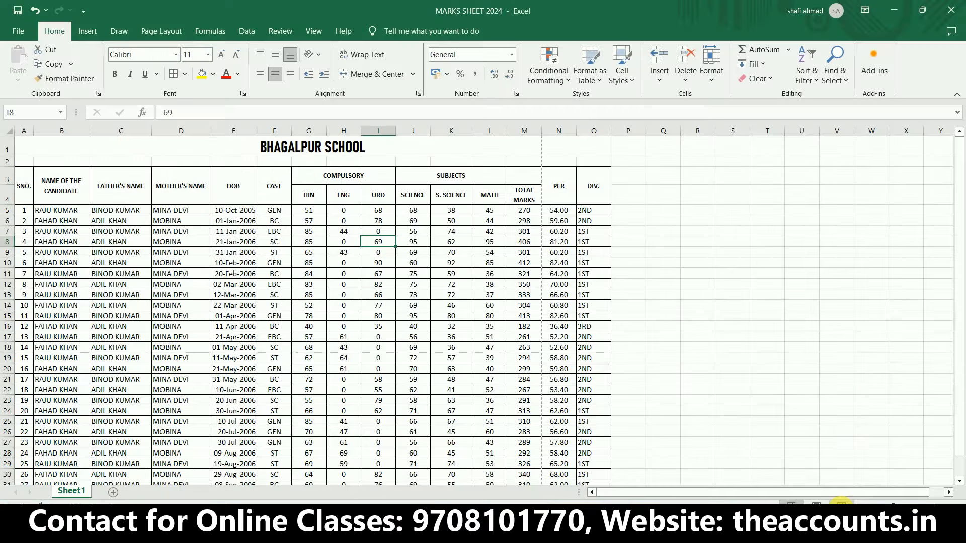
Show the sheet in Page Break Preview and narrow the HIN, ENG and URD columns so the table fits one page wide.
{"action": "left_click", "coordinate": [841, 504]}
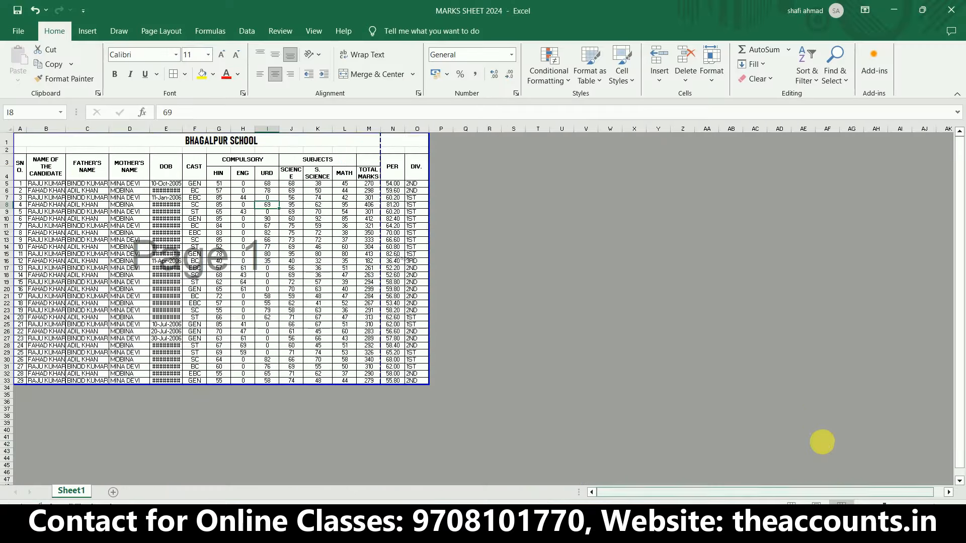
{"action": "scroll", "coordinate": [370, 224], "scroll_direction": "up", "scroll_amount": 3, "text": "ctrl"}
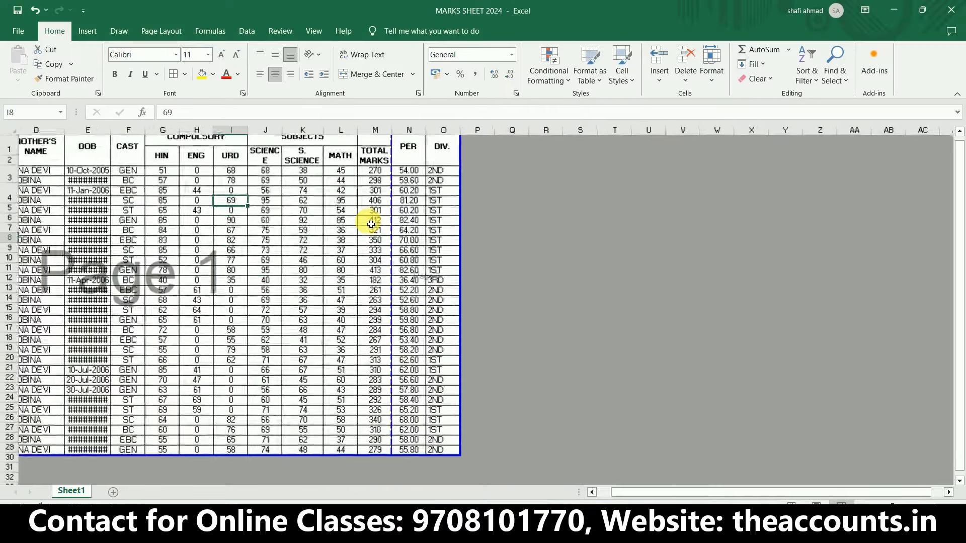
{"action": "left_click", "coordinate": [440, 250]}
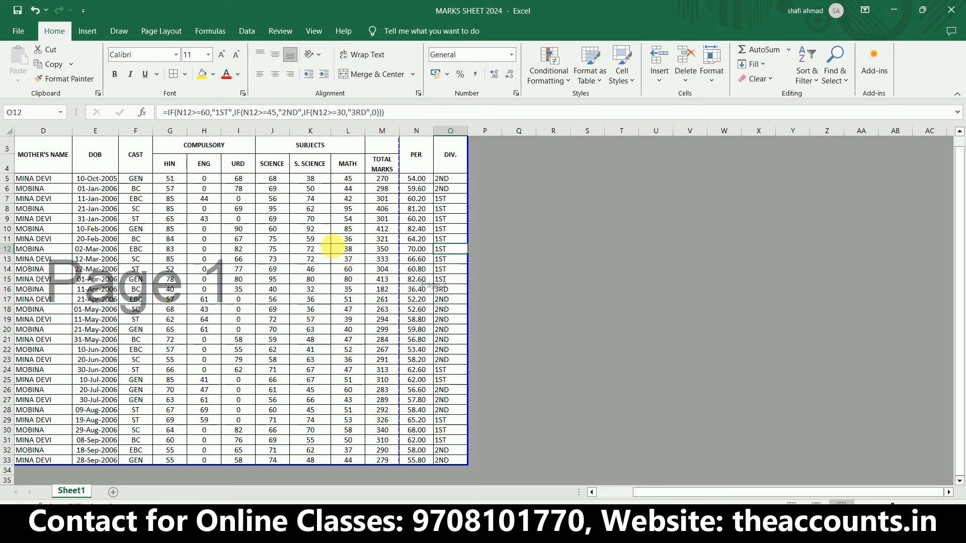
{"action": "left_click", "coordinate": [203, 290]}
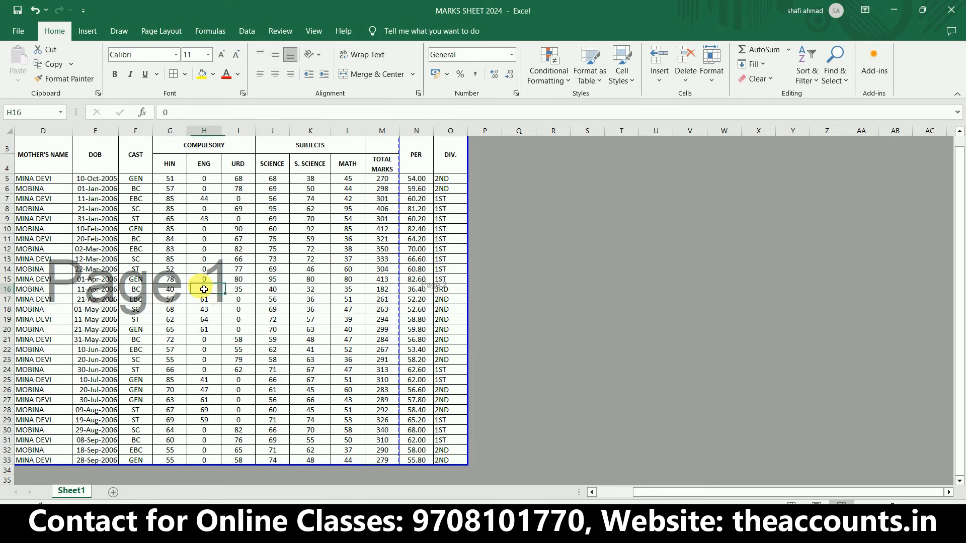
{"action": "left_click", "coordinate": [459, 301]}
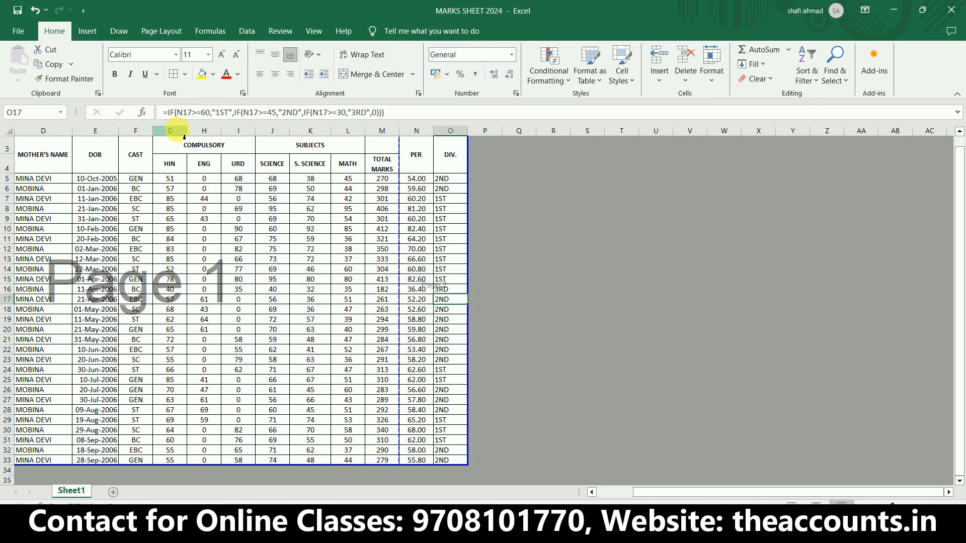
{"action": "left_click_drag", "start_coordinate": [186, 130], "coordinate": [244, 132]}
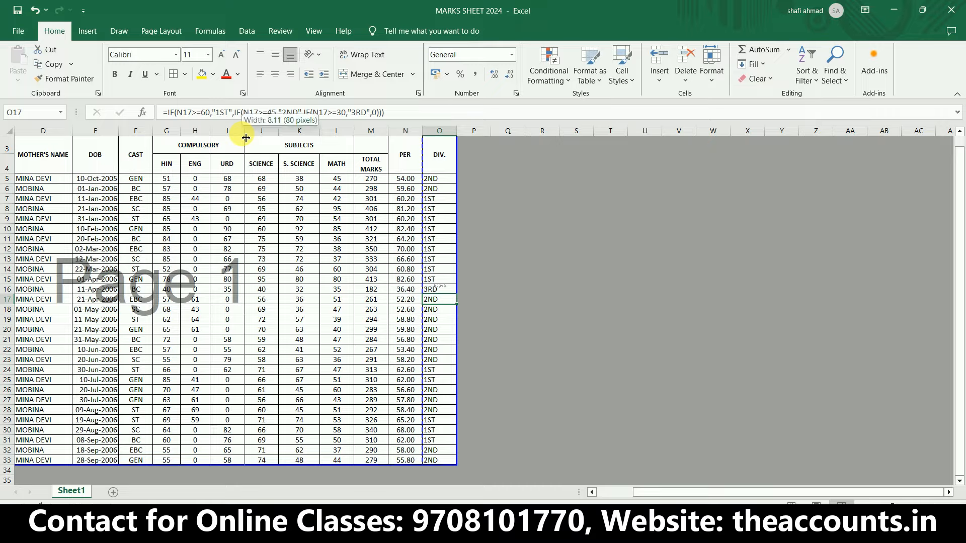
{"action": "left_click_drag", "start_coordinate": [243, 132], "coordinate": [239, 131]}
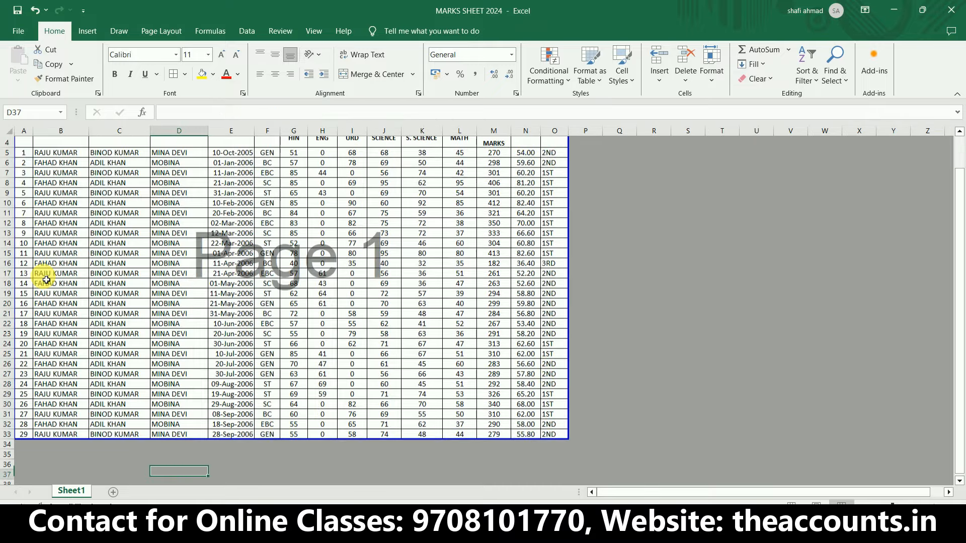
Extend the print area below the last student row down to row 36.
{"action": "scroll", "coordinate": [46, 280], "scroll_direction": "down", "scroll_amount": 1}
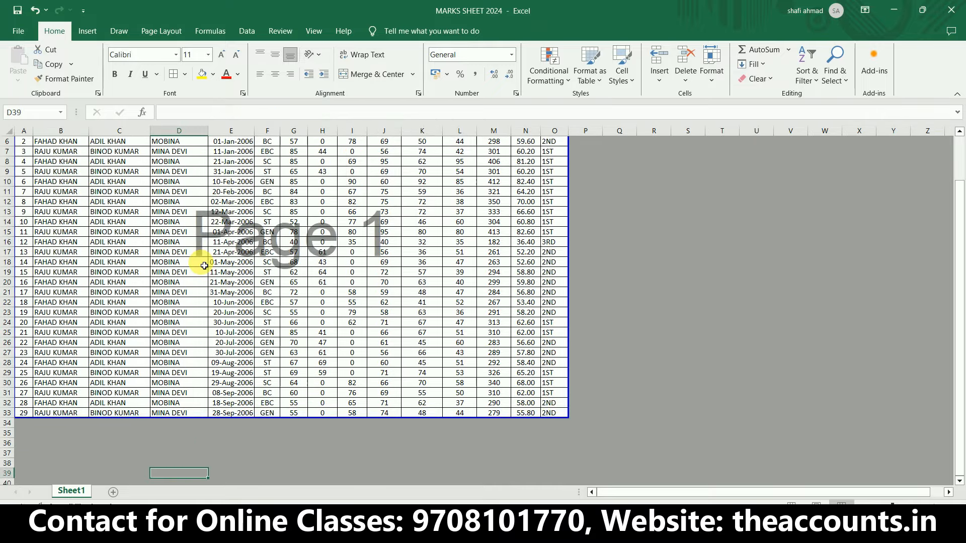
{"action": "scroll", "coordinate": [201, 260], "scroll_direction": "up", "scroll_amount": 4, "text": "ctrl"}
{"action": "left_click", "coordinate": [261, 330]}
{"action": "key", "text": "ctrl+Down"}
{"action": "key", "text": "Down"}
{"action": "key", "text": "Down"}
{"action": "key", "text": "Down"}
{"action": "key", "text": "Down"}
{"action": "key", "text": "Down"}
{"action": "key", "text": "Down"}
{"action": "key", "text": "Down"}
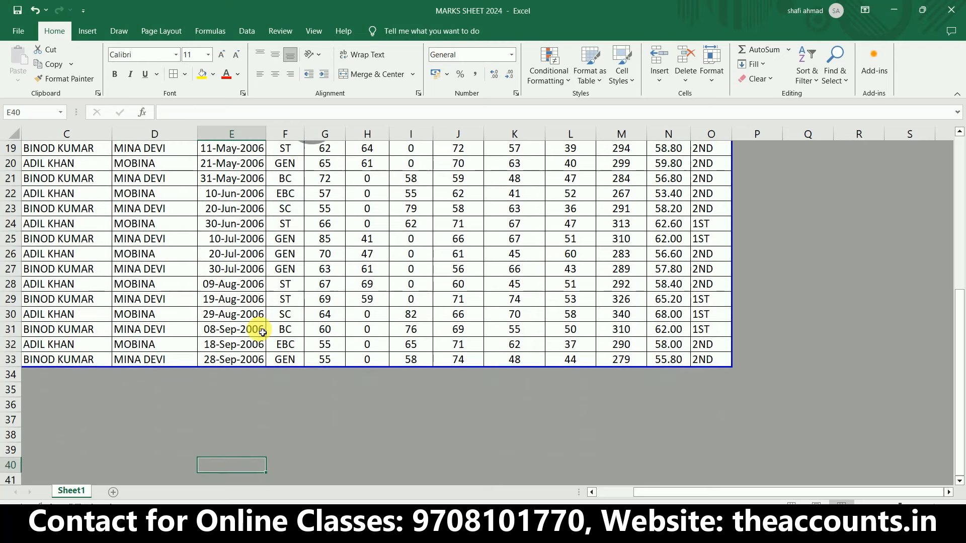
{"action": "left_click_drag", "start_coordinate": [328, 374], "coordinate": [345, 437]}
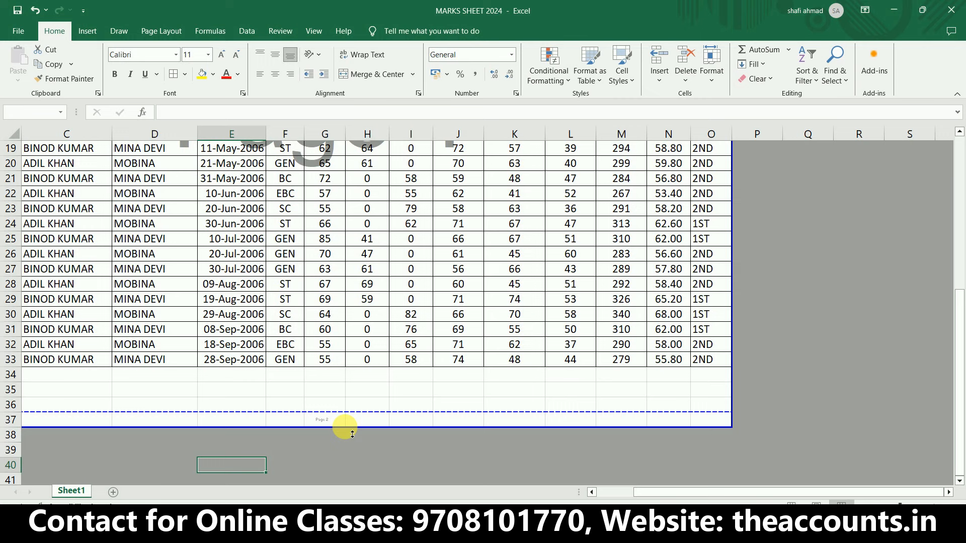
{"action": "left_click_drag", "start_coordinate": [345, 412], "coordinate": [345, 411]}
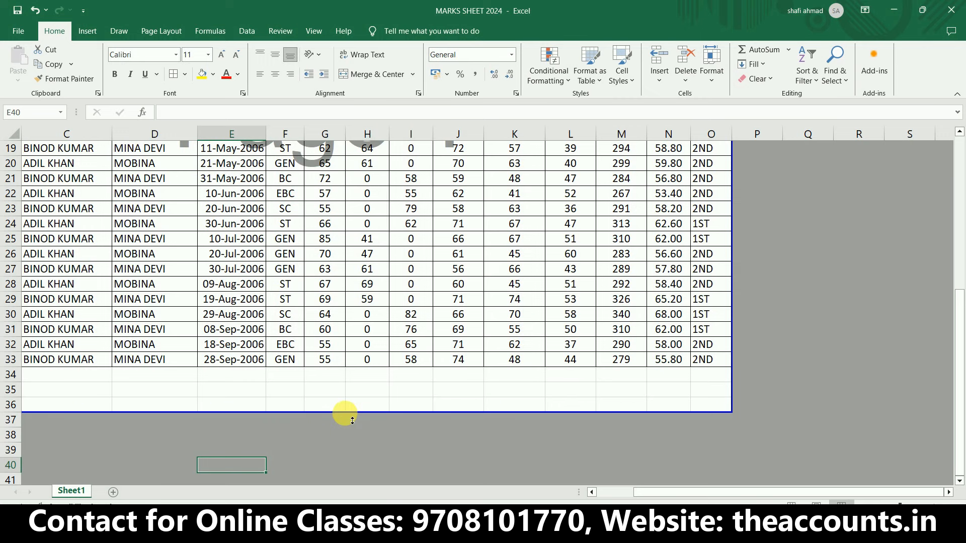
Merge and centre cells C36:O36 in the last row of the print area.
{"action": "left_click", "coordinate": [91, 408]}
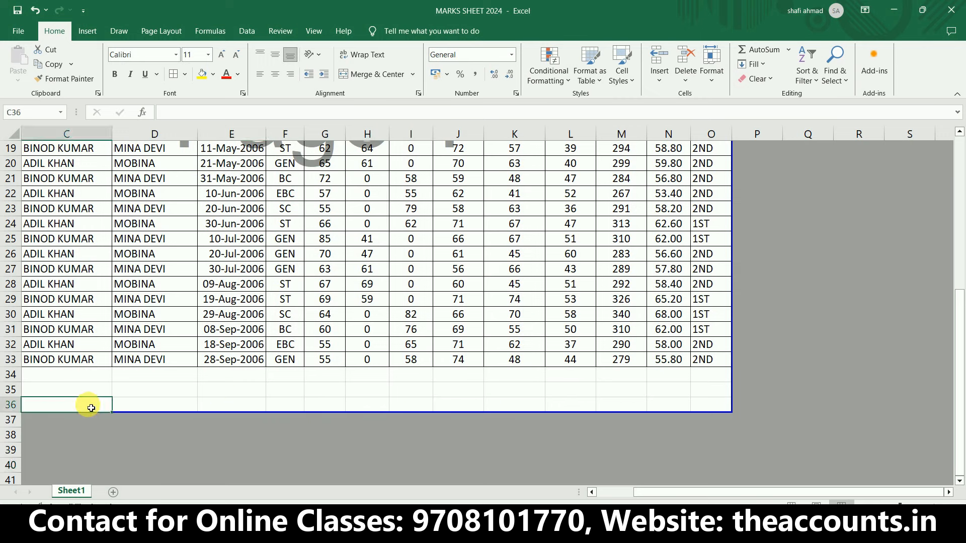
{"action": "key", "text": "shift+Right"}
{"action": "key", "text": "shift+Right"}
{"action": "key", "text": "shift+Right"}
{"action": "key", "text": "shift+Right"}
{"action": "key", "text": "shift+Right"}
{"action": "key", "text": "shift+Right"}
{"action": "key", "text": "shift+Right"}
{"action": "key", "text": "shift+Right"}
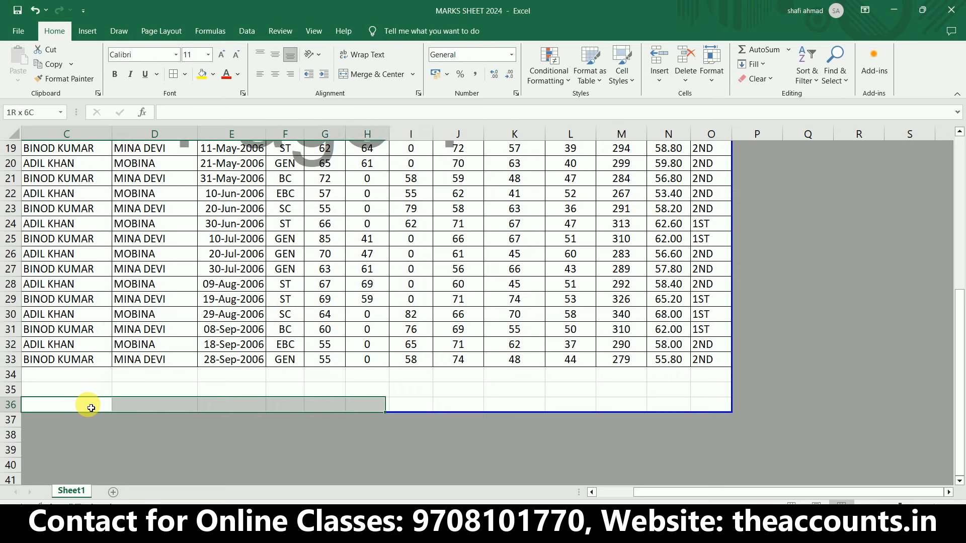
{"action": "key", "text": "shift+Right"}
{"action": "key", "text": "shift+Right"}
{"action": "key", "text": "shift+Right"}
{"action": "key", "text": "shift+Right"}
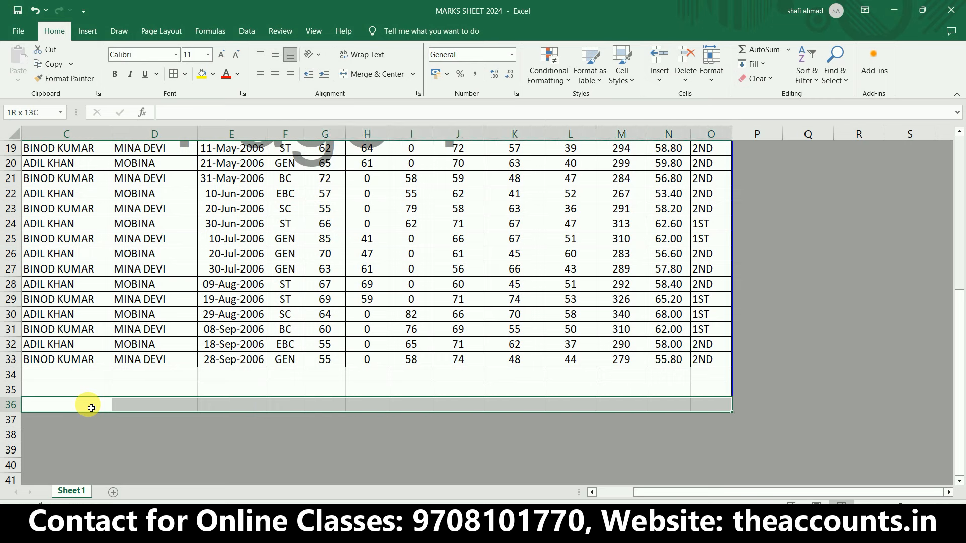
{"action": "left_click", "coordinate": [370, 77]}
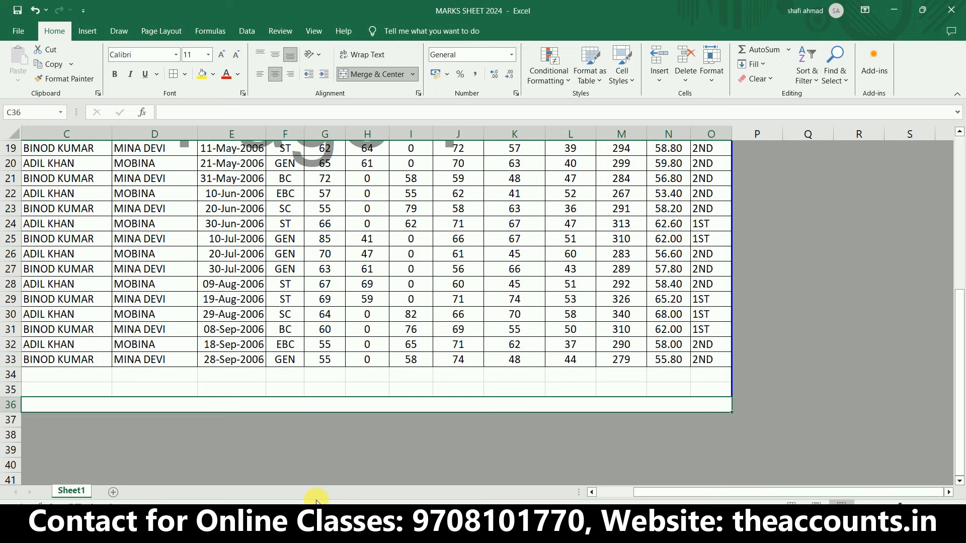
Enter the signature text ASST. PRINCIPAL in the merged cell in row 36.
{"action": "type", "text": "ASST"}
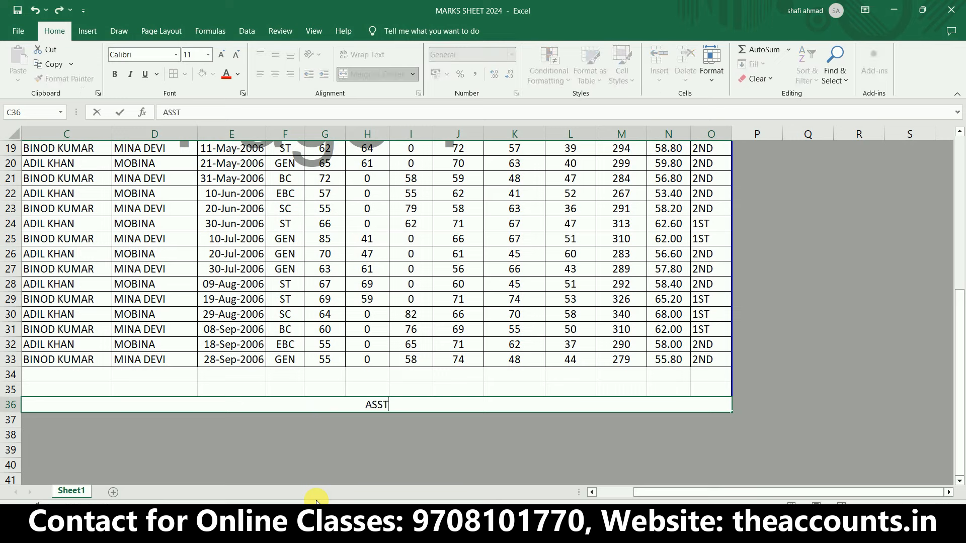
{"action": "type", "text": ". PRINCIPAL"}
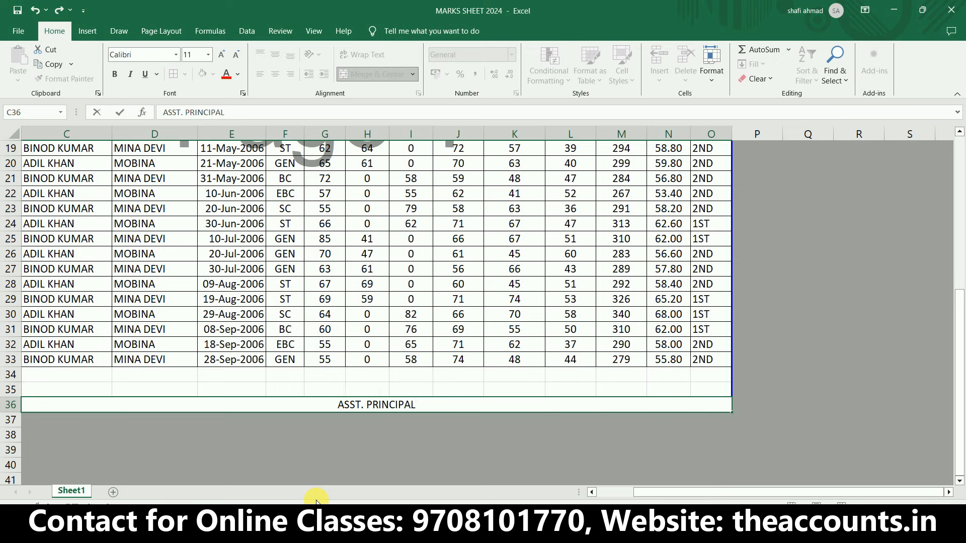
{"action": "key", "text": "Return"}
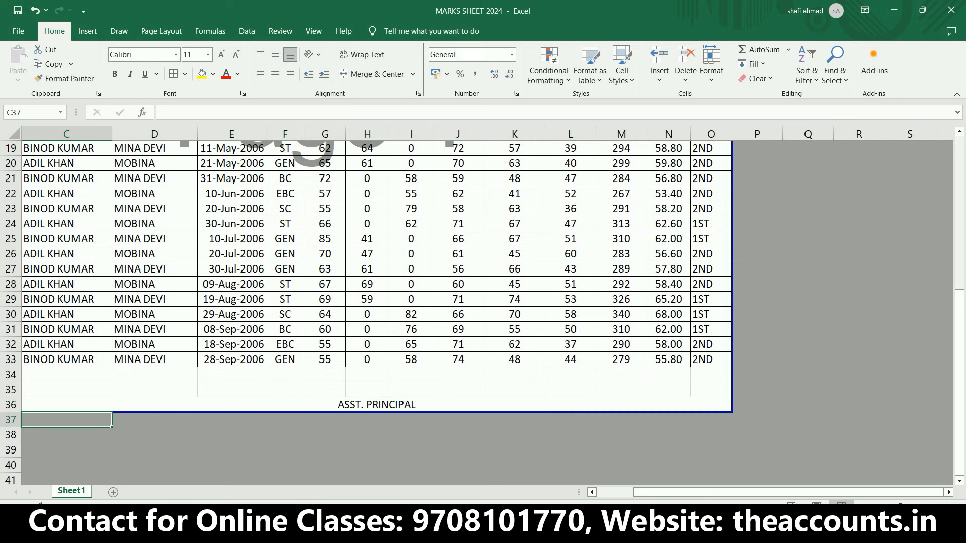
Insert spaces between ASST. and PRINCIPAL in row 36 to spread them to opposite sides of the merged cell.
{"action": "double_click", "coordinate": [368, 408]}
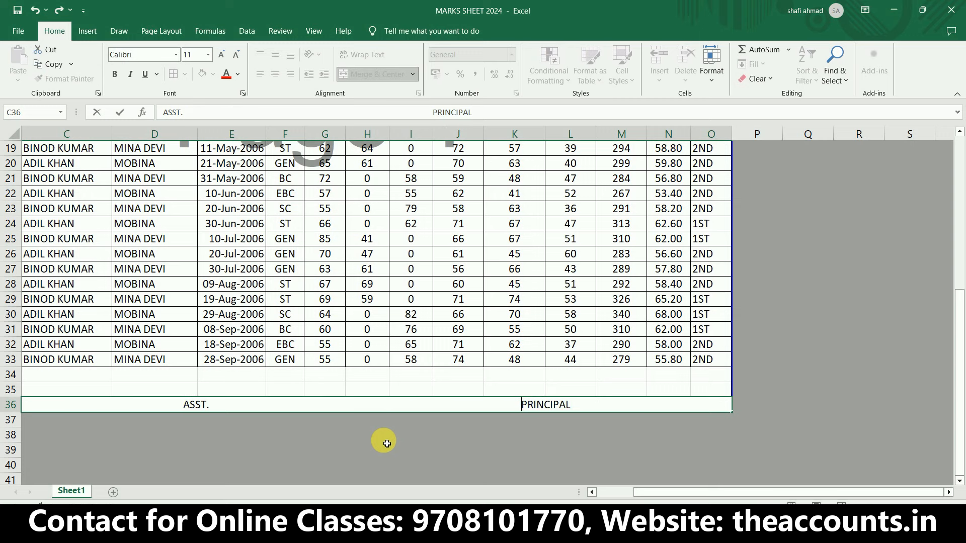
{"action": "left_click", "coordinate": [582, 378]}
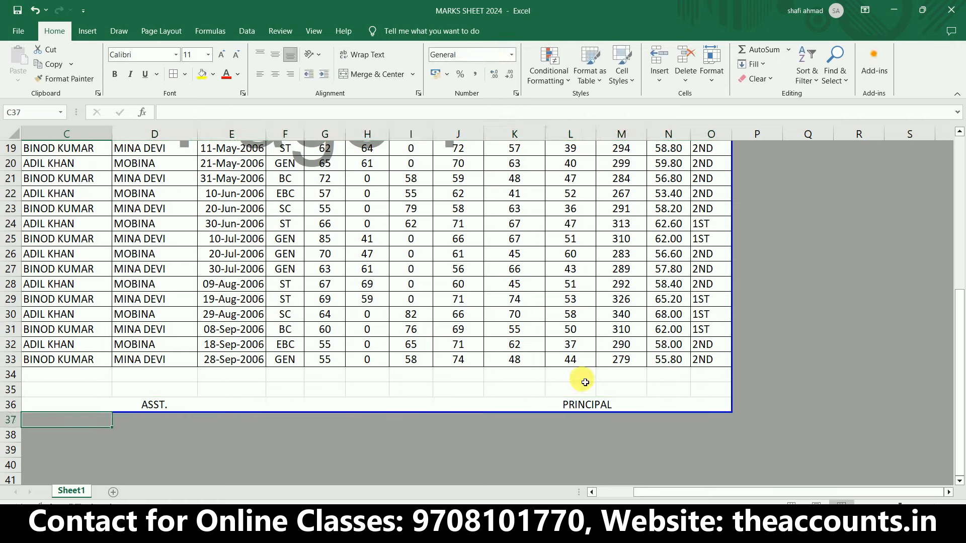
{"action": "left_click", "coordinate": [469, 362]}
Check the print preview of the complete marks sheet, including its title and signature line, and return to the worksheet.
{"action": "key", "text": "ctrl+Home"}
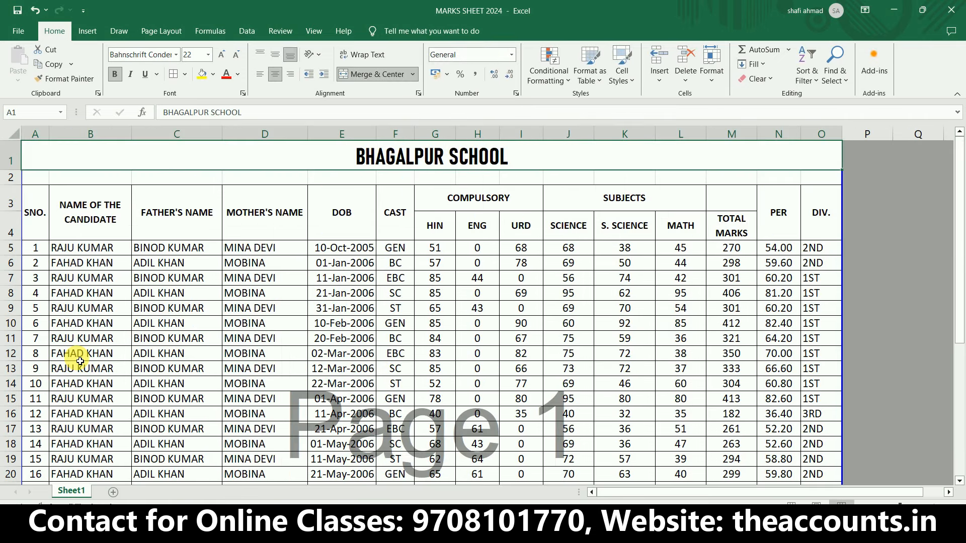
{"action": "left_click", "coordinate": [19, 33]}
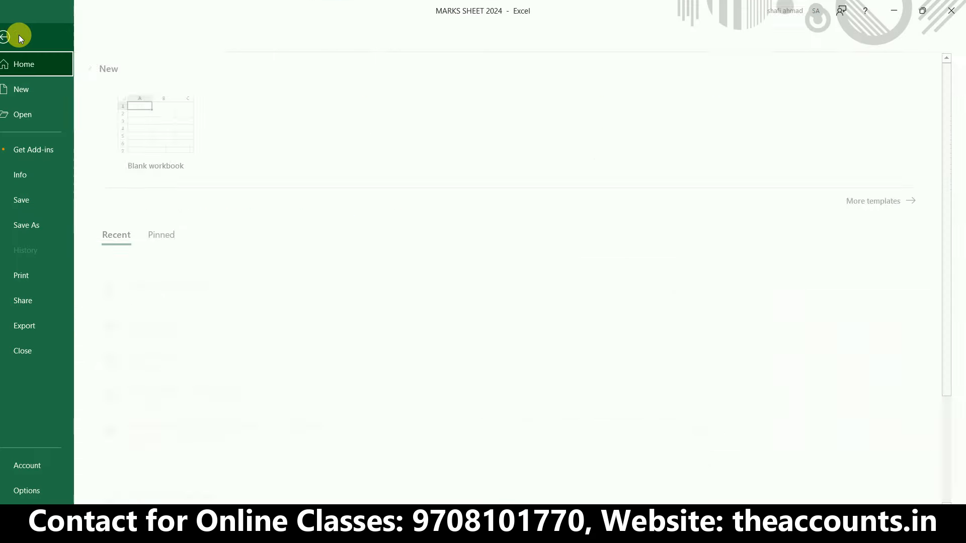
{"action": "left_click", "coordinate": [31, 278]}
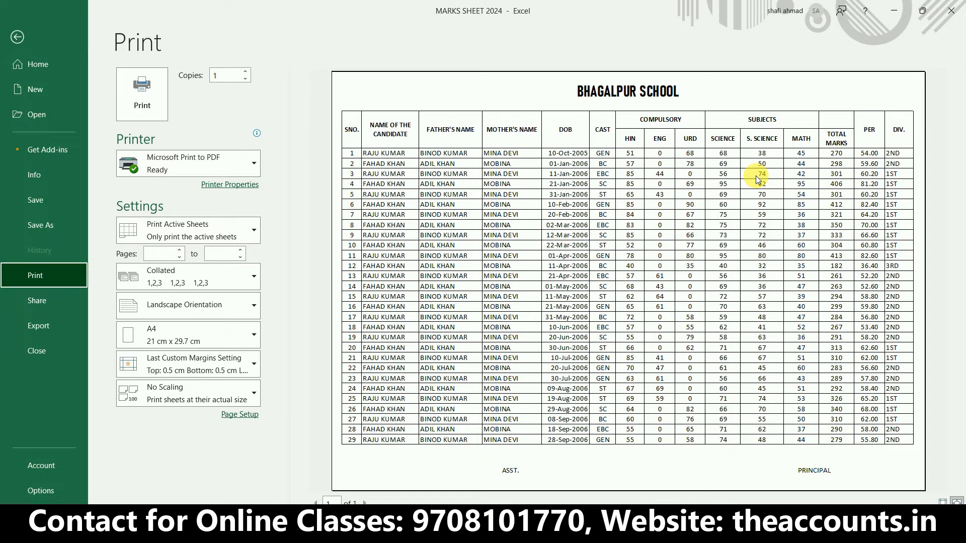
{"action": "key", "text": "Escape"}
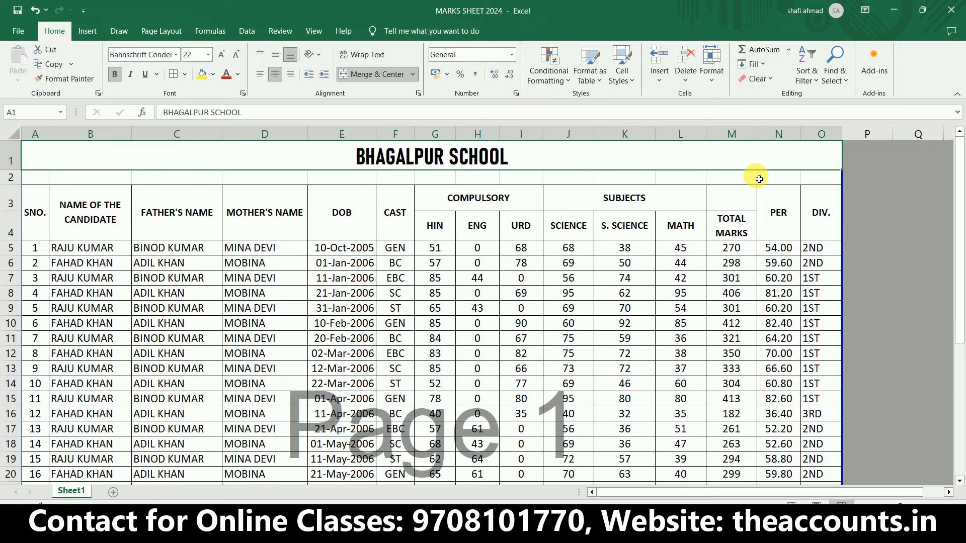
{"action": "left_click", "coordinate": [638, 301]}
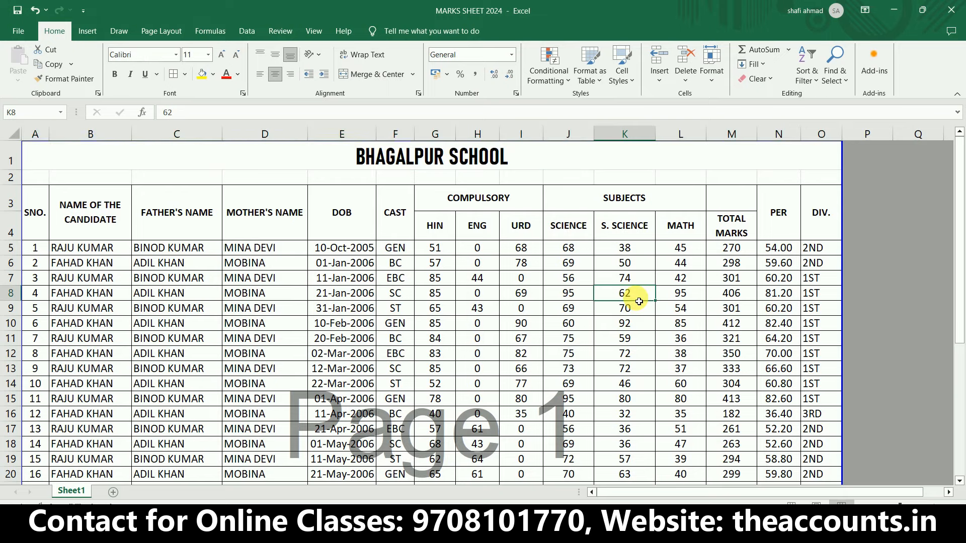